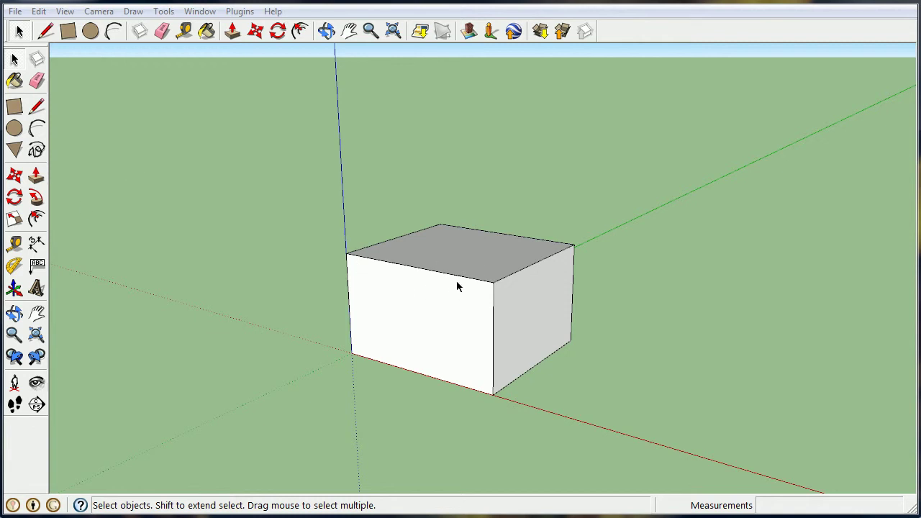
# - Draw a half-circle arc with a 4 11/16" bulge down the box's top front corner edge
pyautogui.click(37, 129)
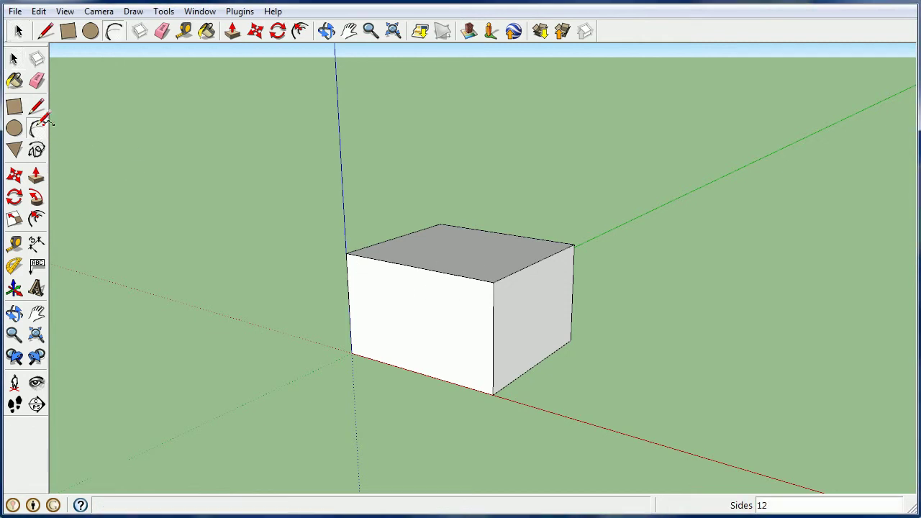
pyautogui.click(494, 281)
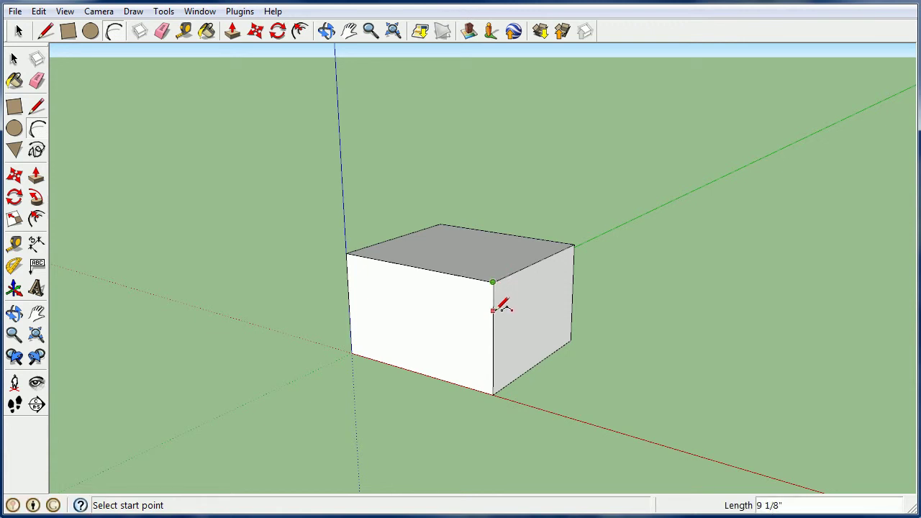
pyautogui.click(493, 311)
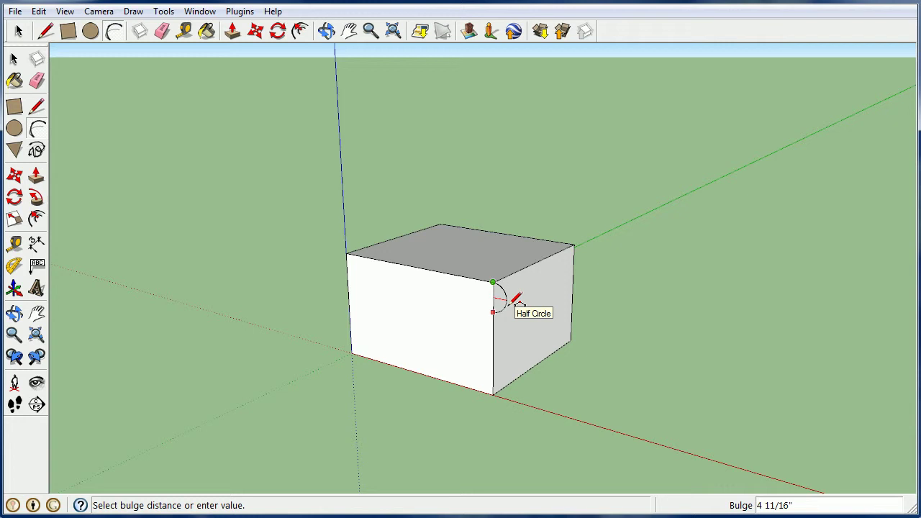
pyautogui.click(516, 299)
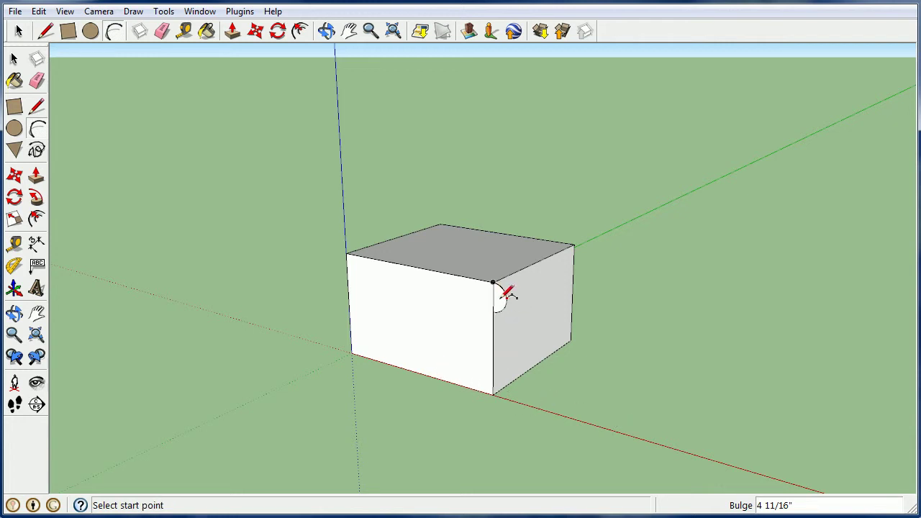
pyautogui.click(36, 201)
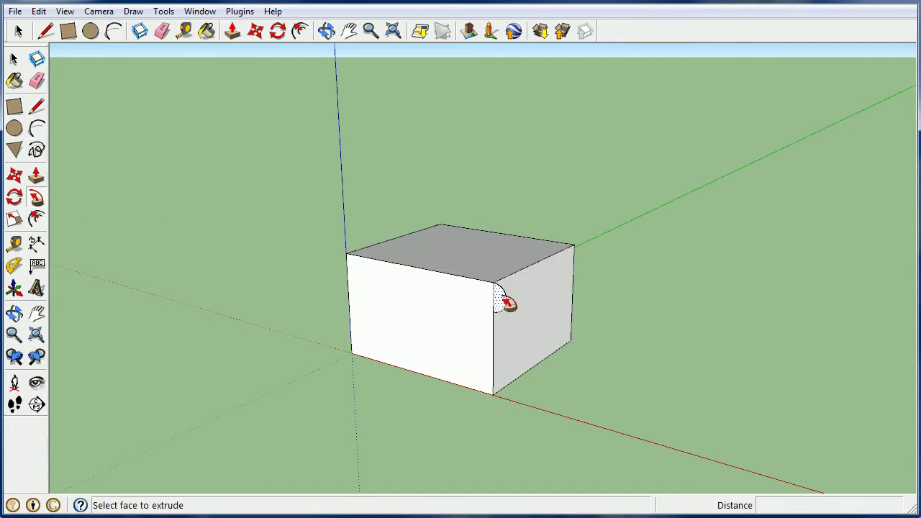
# - Sweep the semicircle face along the box's top perimeter into a rounded bullnose cap
pyautogui.moveTo(504, 306)
pyautogui.mouseDown()
pyautogui.moveTo(576, 261)
pyautogui.moveTo(520, 243)
pyautogui.moveTo(448, 236)
pyautogui.moveTo(405, 241)
pyautogui.moveTo(357, 261)
pyautogui.moveTo(503, 291)
pyautogui.mouseUp()
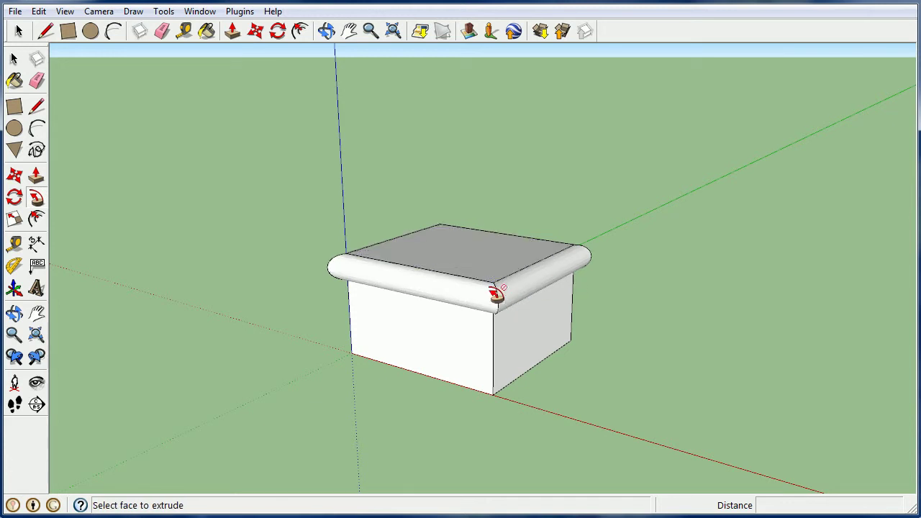
pyautogui.moveTo(524, 293); pyautogui.dragTo(592, 191, button='middle')
pyautogui.scroll(3, 532, 231)
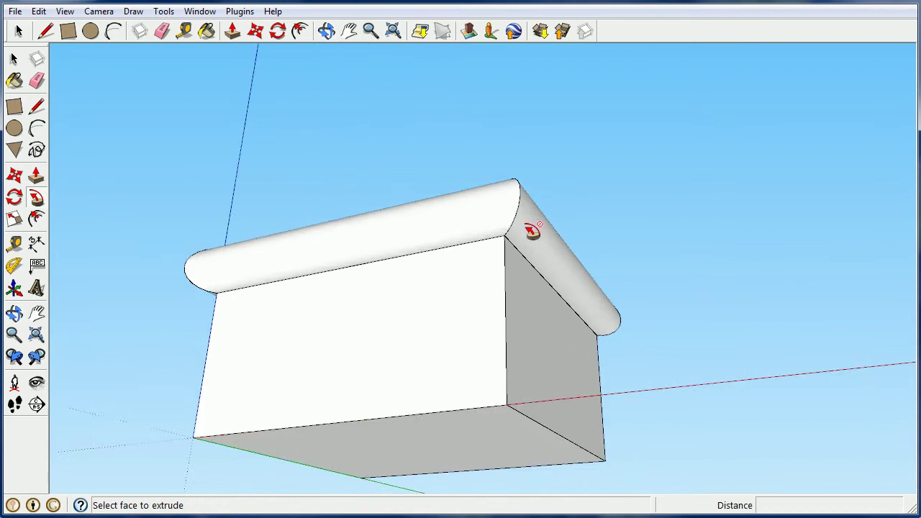
pyautogui.moveTo(532, 231); pyautogui.dragTo(441, 259, button='middle')
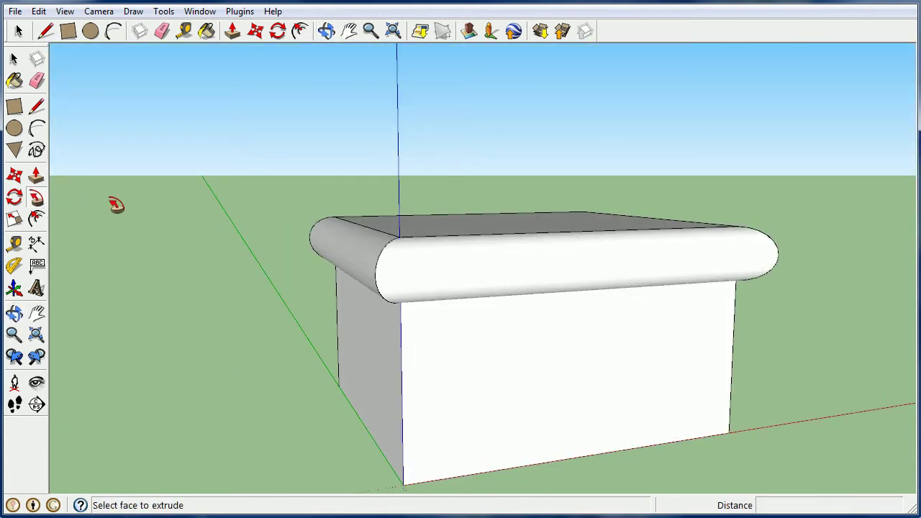
pyautogui.click(14, 61)
pyautogui.moveTo(154, 140); pyautogui.dragTo(216, 208, button='middle')
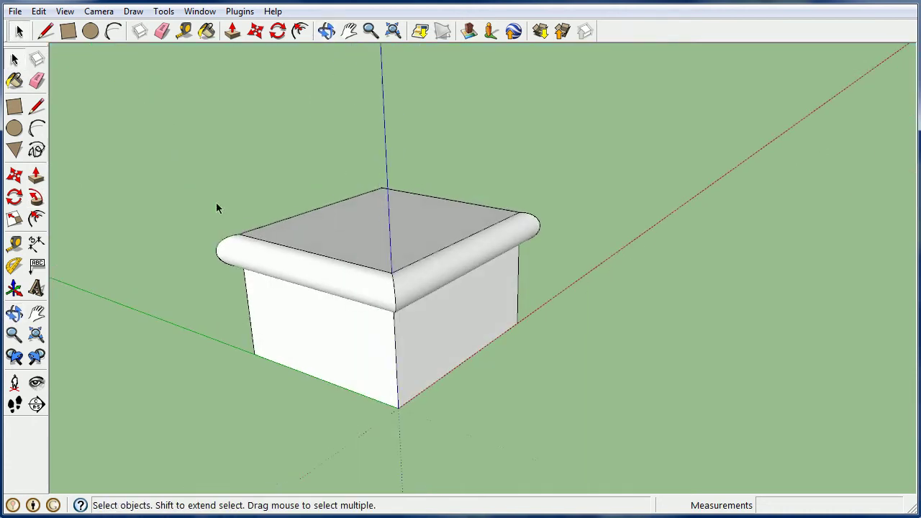
# - Tape-measure the front base edge from the bottom-left corner, reading about 4' 5 15/16"
pyautogui.click(16, 246)
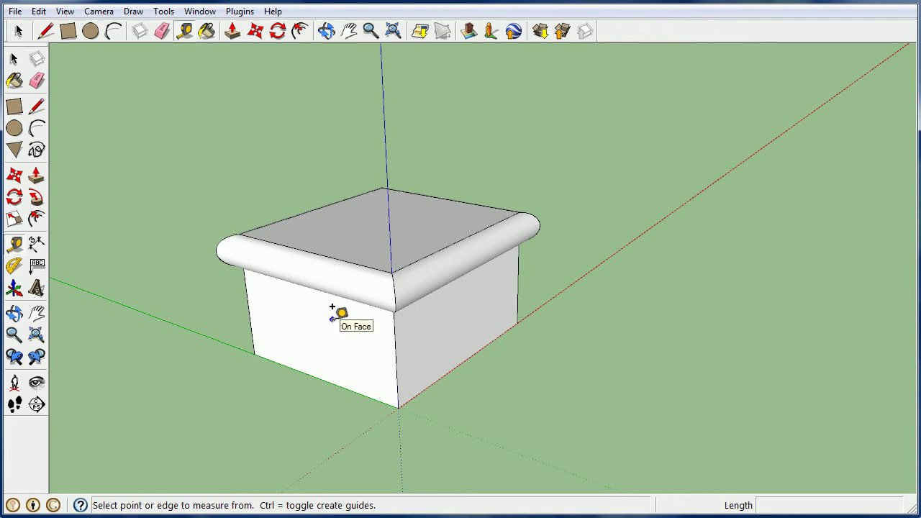
pyautogui.click(261, 340)
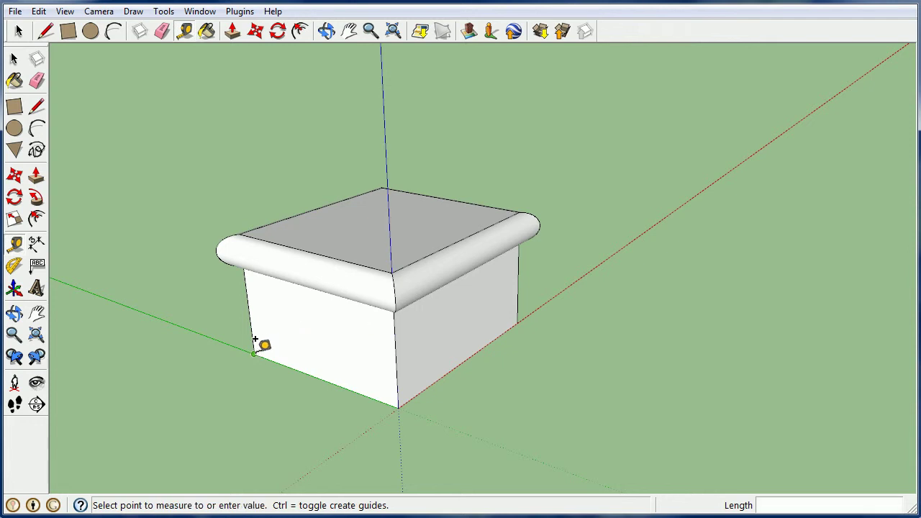
pyautogui.click(398, 393)
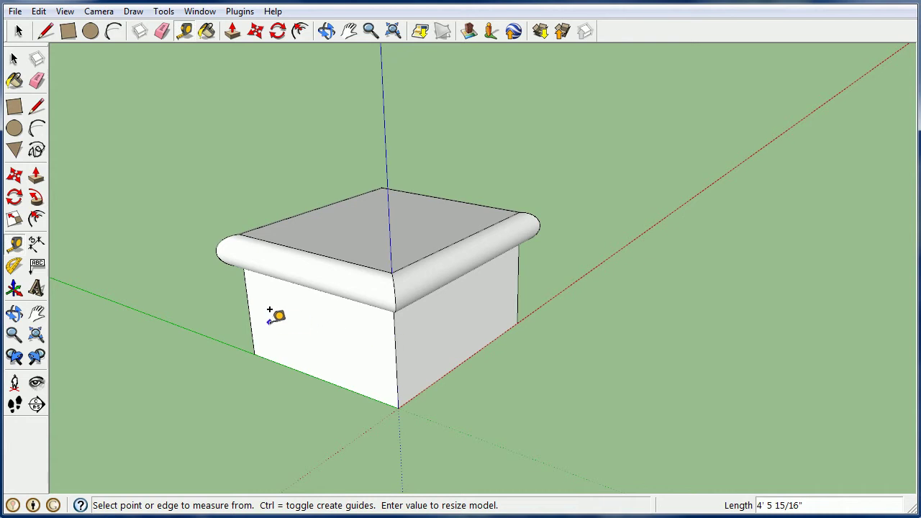
pyautogui.moveTo(323, 323); pyautogui.dragTo(325, 294, button='middle')
pyautogui.scroll(3, 269, 314)
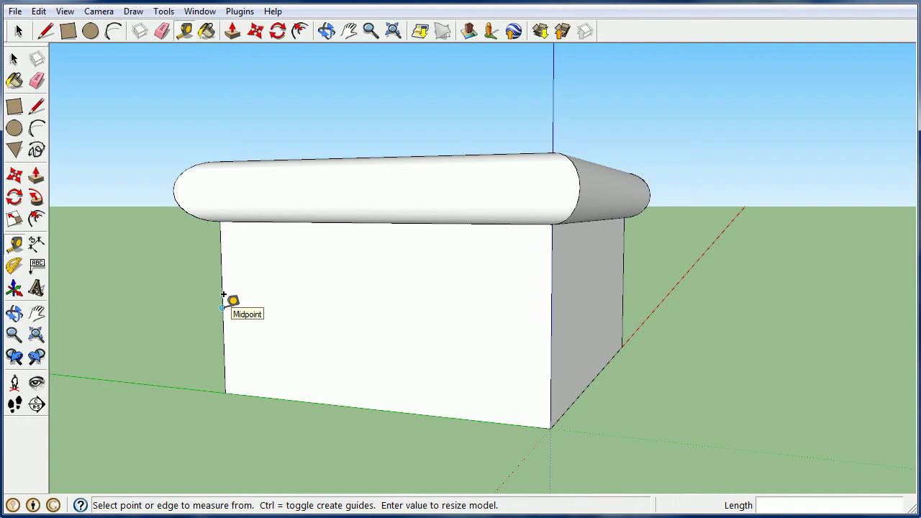
pyautogui.click(224, 295)
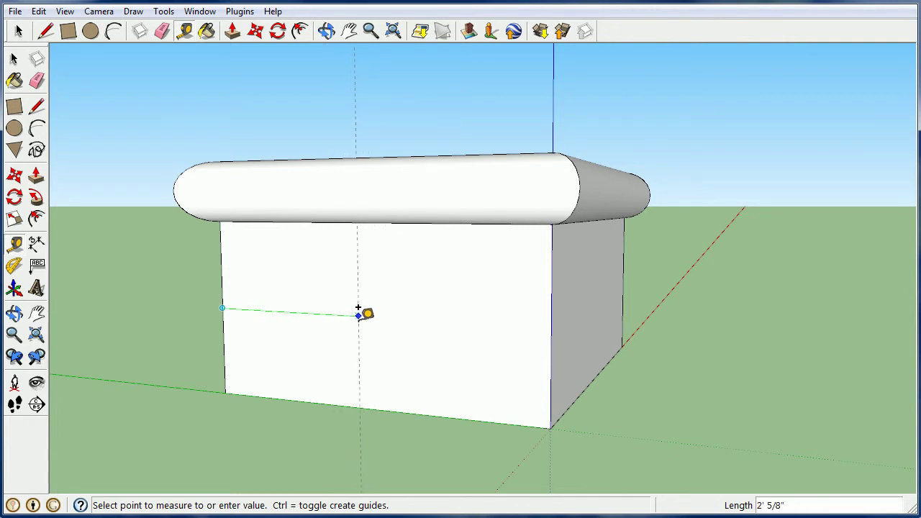
pyautogui.click(358, 314)
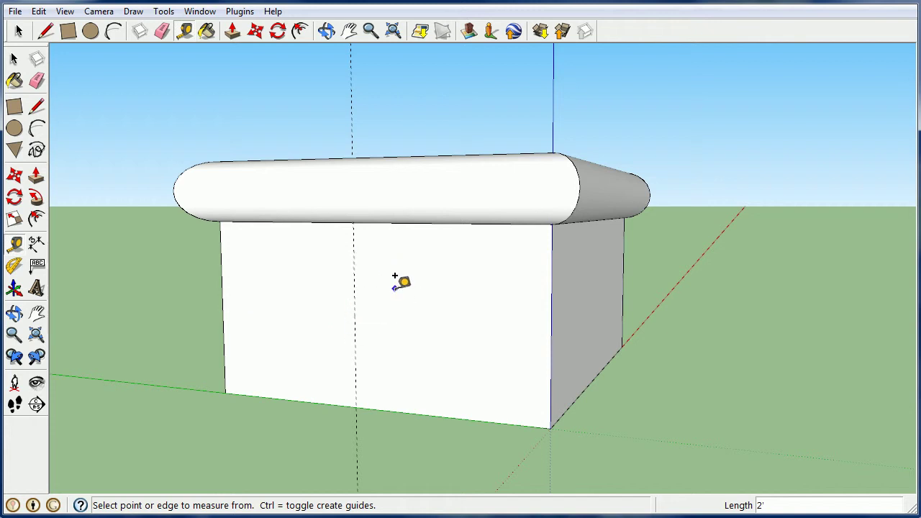
pyautogui.click(391, 411)
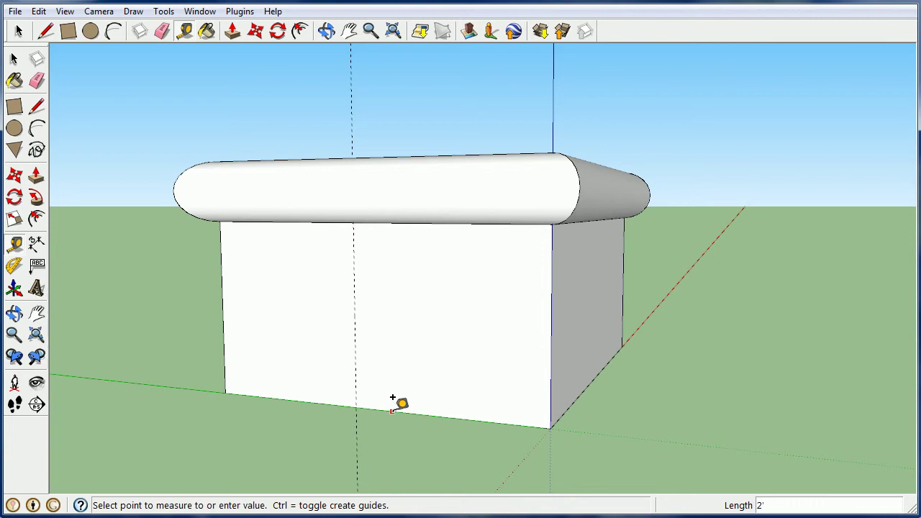
pyautogui.click(403, 300)
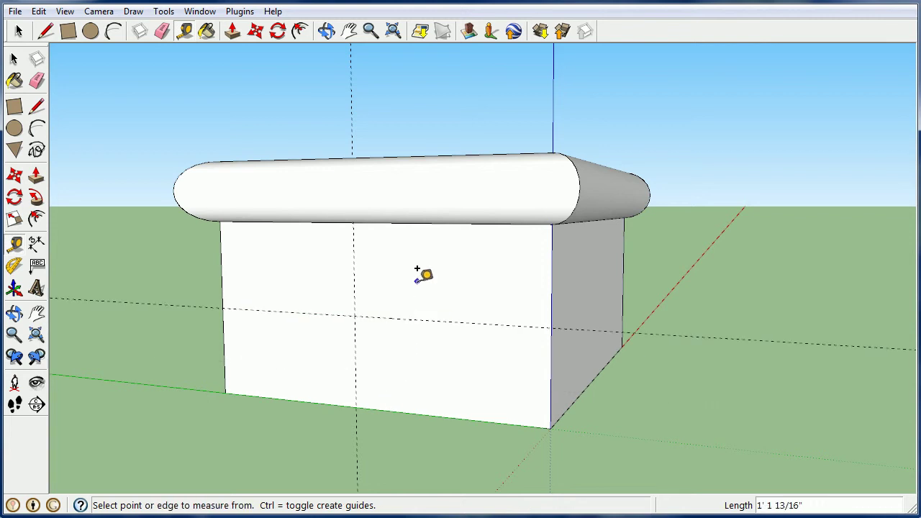
pyautogui.moveTo(449, 271); pyautogui.dragTo(398, 372, button='middle')
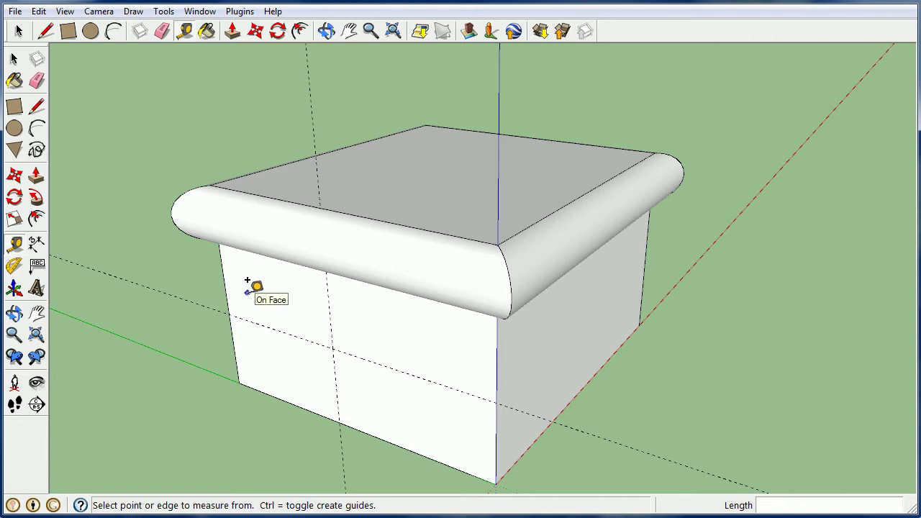
pyautogui.hotkey('ctrl', 'z')
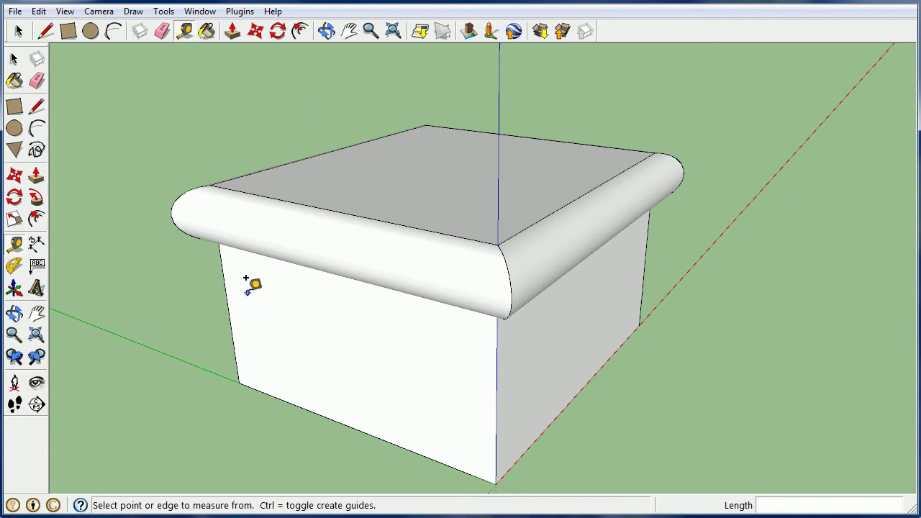
pyautogui.scroll(-1, 123, 244)
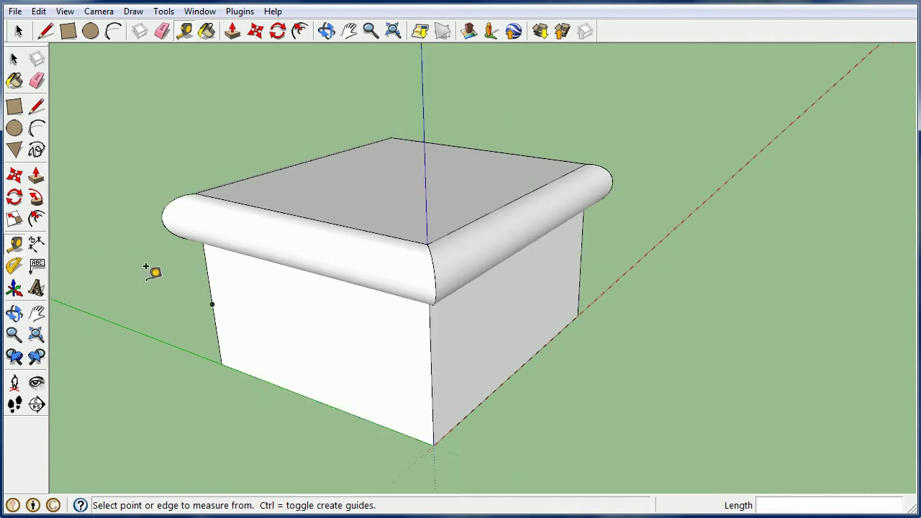
pyautogui.keyDown('shift'); pyautogui.moveTo(202, 298); pyautogui.dragTo(213, 245, button='middle'); pyautogui.keyUp('shift')
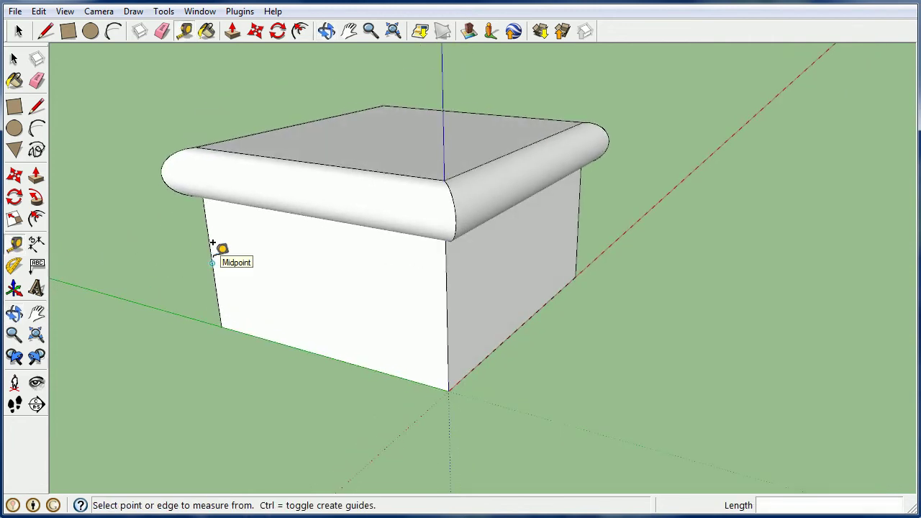
pyautogui.scroll(-1, 130, 237)
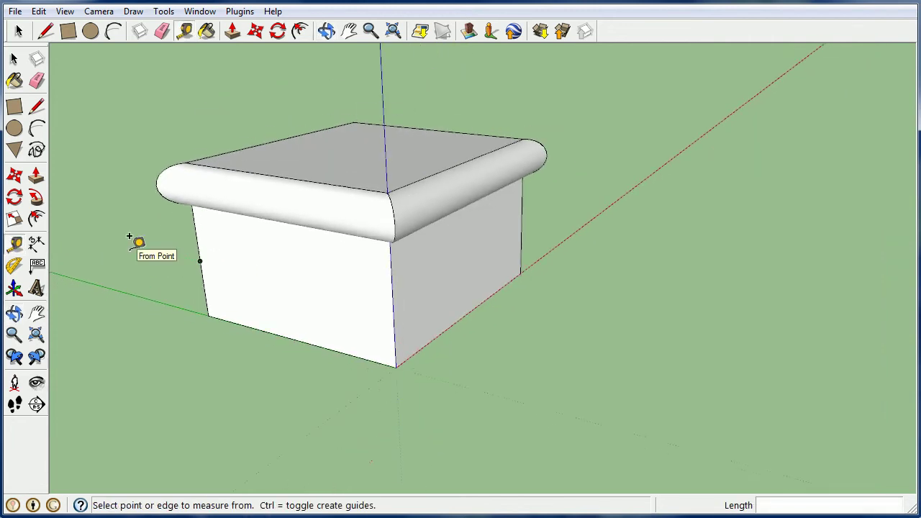
# - Dimension the base edges: 4' 11 15/16" front-to-back and 4' 5 15/16" along the front-left edge
pyautogui.click(38, 245)
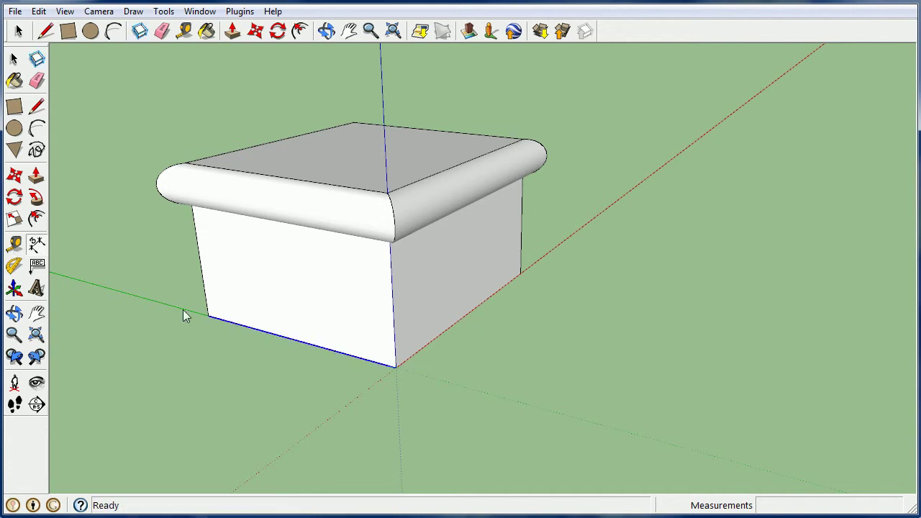
pyautogui.click(395, 369)
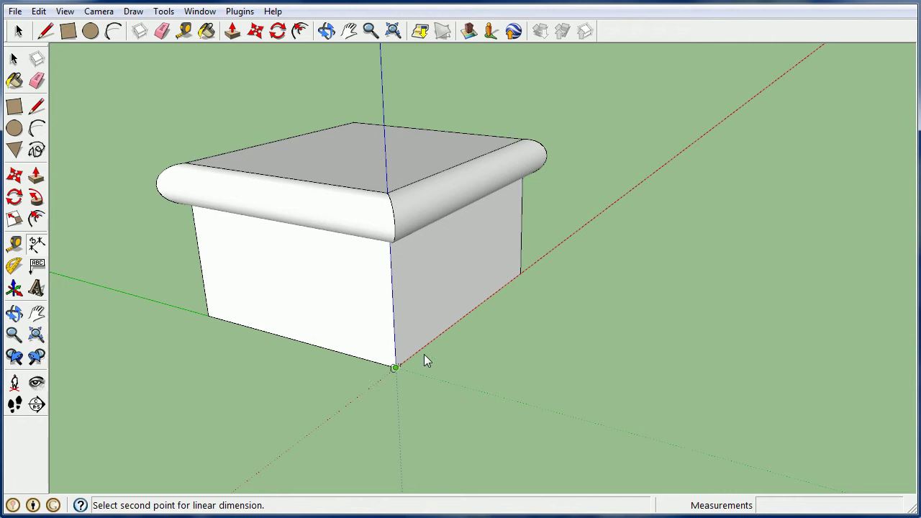
pyautogui.click(521, 274)
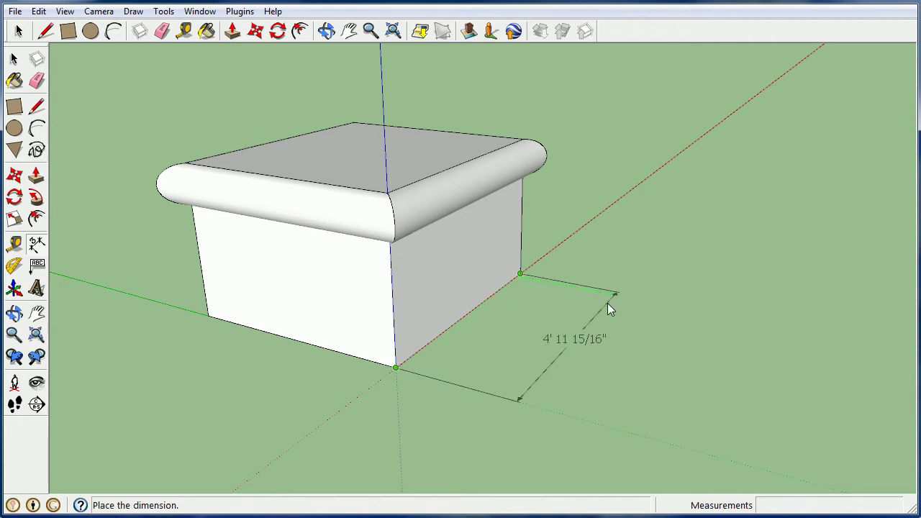
pyautogui.click(664, 313)
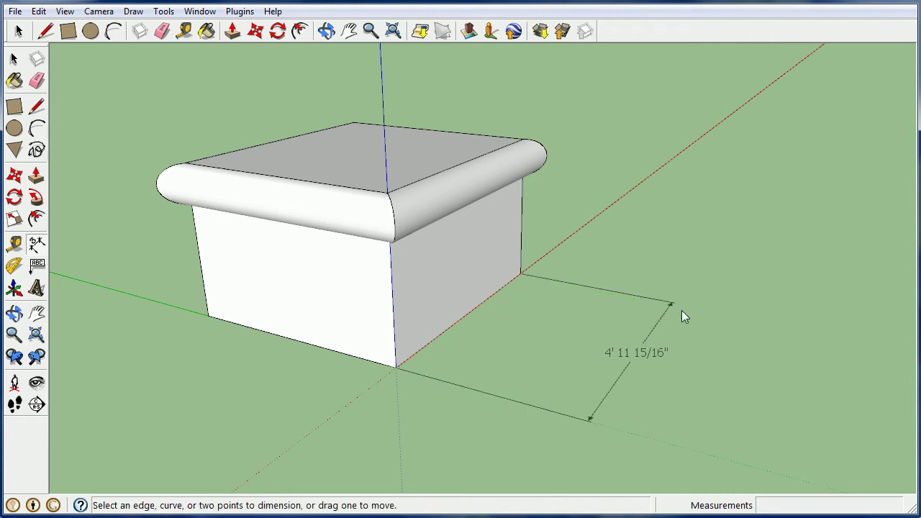
pyautogui.click(613, 384)
pyautogui.click(663, 376)
pyautogui.click(209, 316)
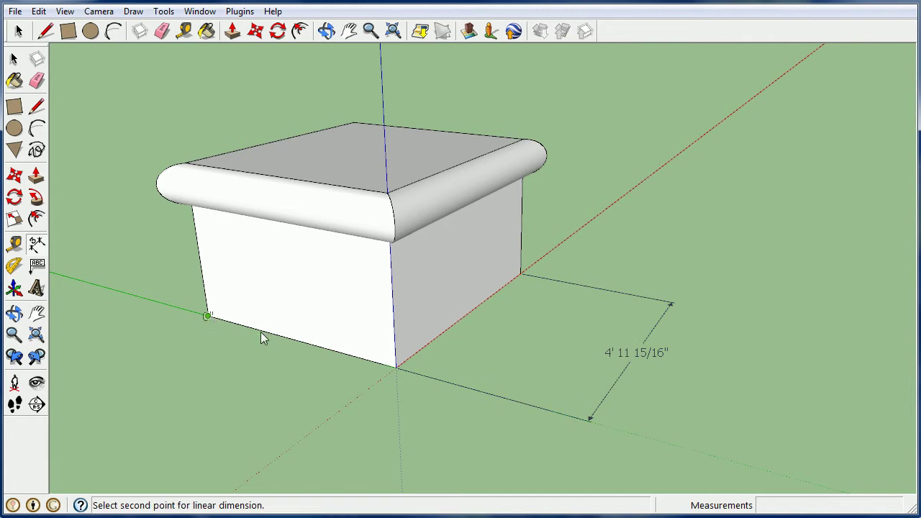
pyautogui.click(396, 366)
pyautogui.click(313, 433)
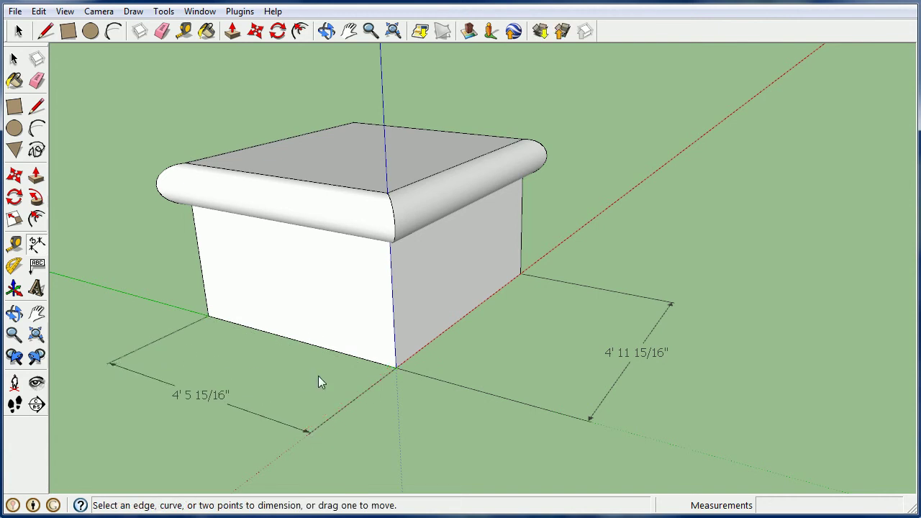
pyautogui.click(209, 316)
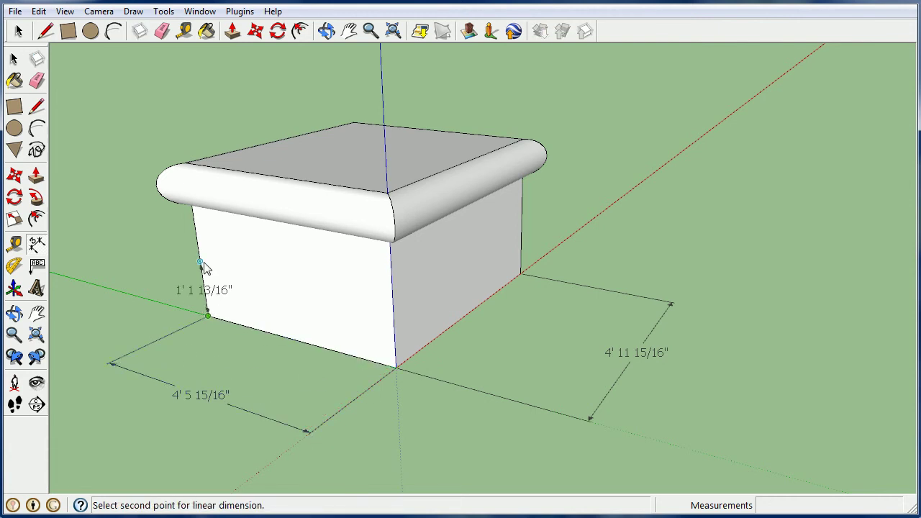
# - Dimension the left vertical edge at 2' 3 5/8", placing it left of the box
pyautogui.moveTo(201, 257); pyautogui.dragTo(202, 178, button='middle')
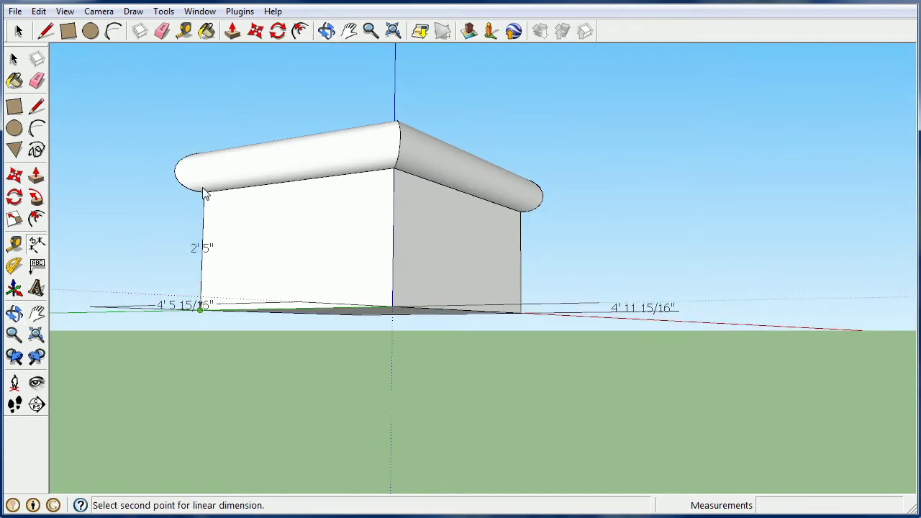
pyautogui.click(197, 192)
pyautogui.scroll(-2, 204, 200)
pyautogui.scroll(4, 203, 202)
pyautogui.scroll(3, 203, 197)
pyautogui.scroll(-2, 203, 197)
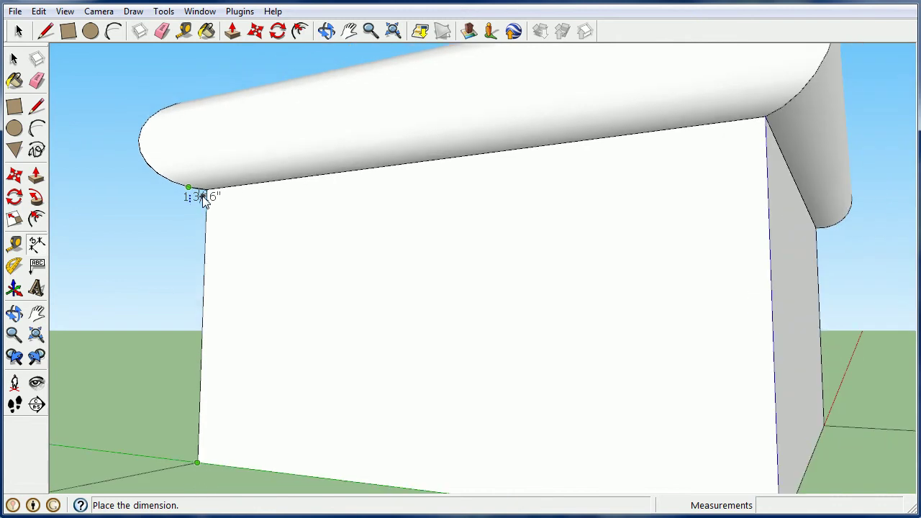
pyautogui.press('Escape')
pyautogui.scroll(-2, 220, 335)
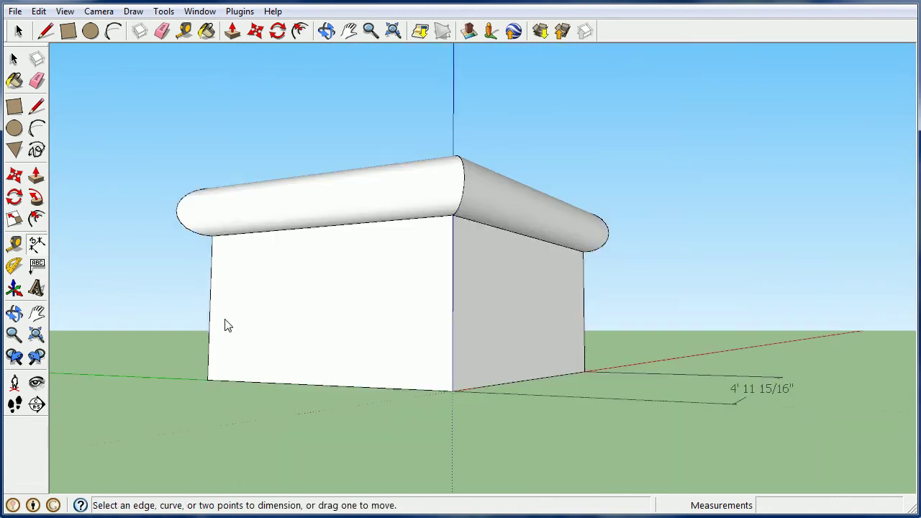
pyautogui.moveTo(220, 336)
pyautogui.mouseDown(button='middle')
pyautogui.moveTo(234, 409)
pyautogui.moveTo(222, 378)
pyautogui.mouseUp(button='middle')
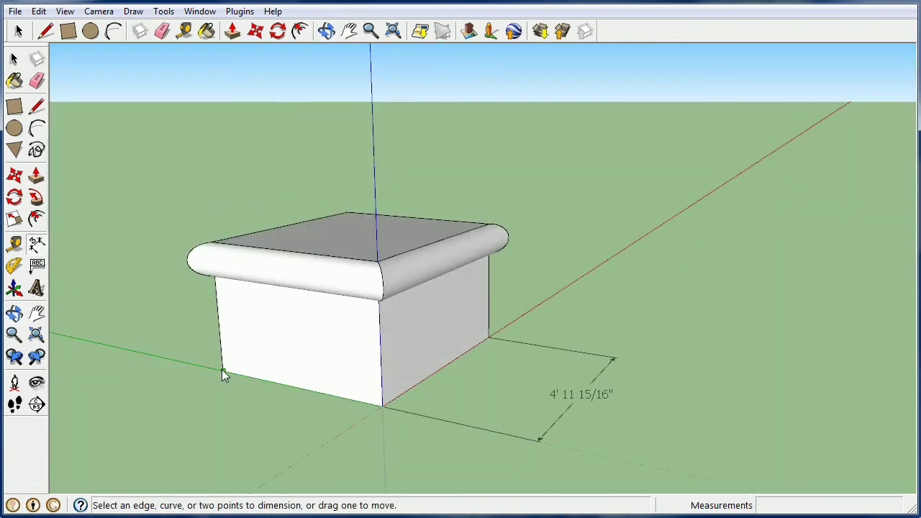
pyautogui.click(222, 371)
pyautogui.moveTo(206, 330); pyautogui.dragTo(220, 271, button='middle')
pyautogui.scroll(4, 214, 266)
pyautogui.scroll(3, 208, 266)
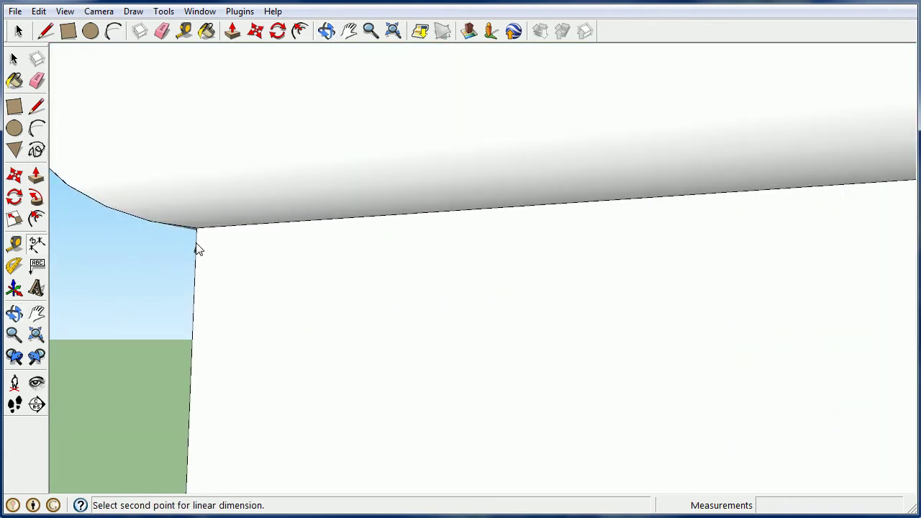
pyautogui.click(196, 229)
pyautogui.scroll(-6, 202, 244)
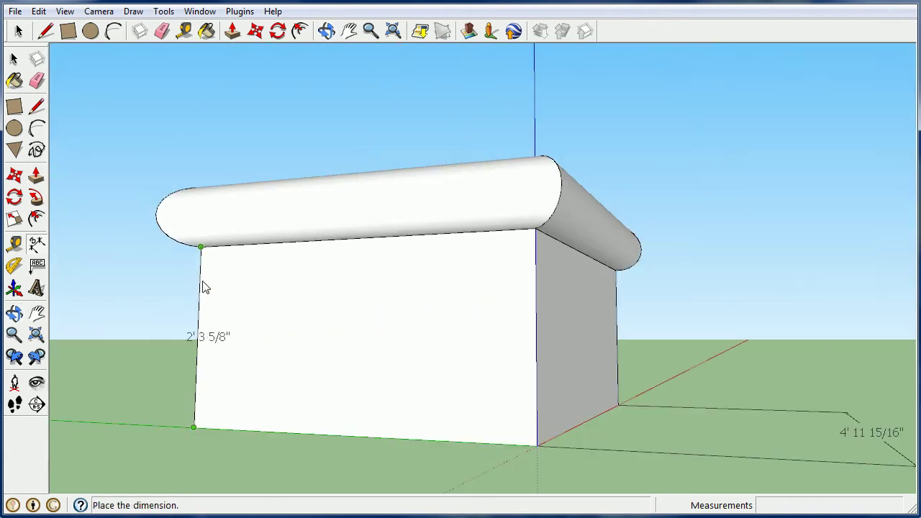
pyautogui.click(95, 282)
# - Re-dimension the front bottom edge at 4' 5 15/16" below the box
pyautogui.moveTo(253, 314); pyautogui.dragTo(253, 353, button='middle')
pyautogui.scroll(-1, 268, 344)
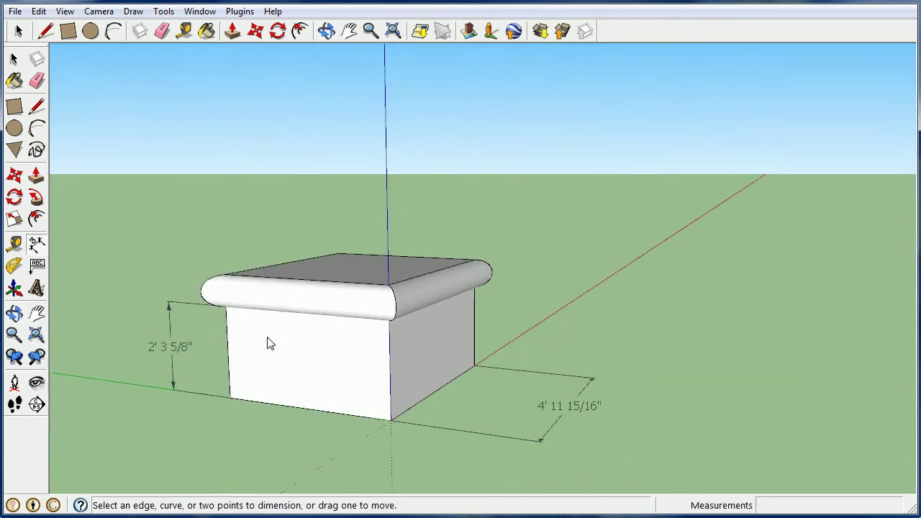
pyautogui.click(390, 419)
pyautogui.click(231, 399)
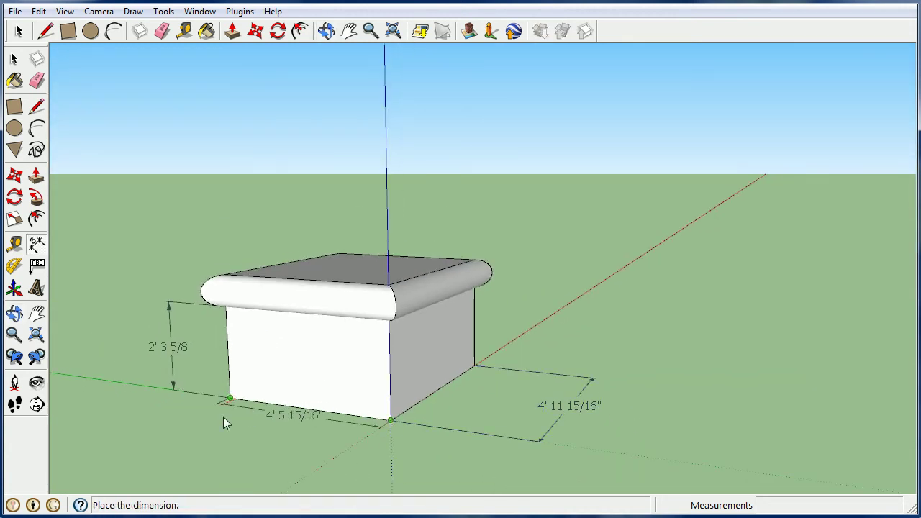
pyautogui.click(199, 447)
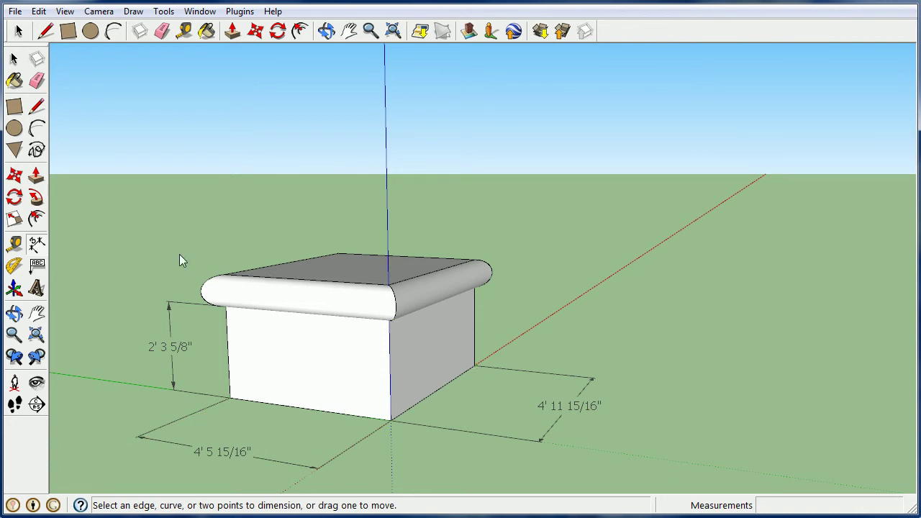
# - Try centring the protractor on the side face and bottom-left corner, cancelling both attempts
pyautogui.click(13, 266)
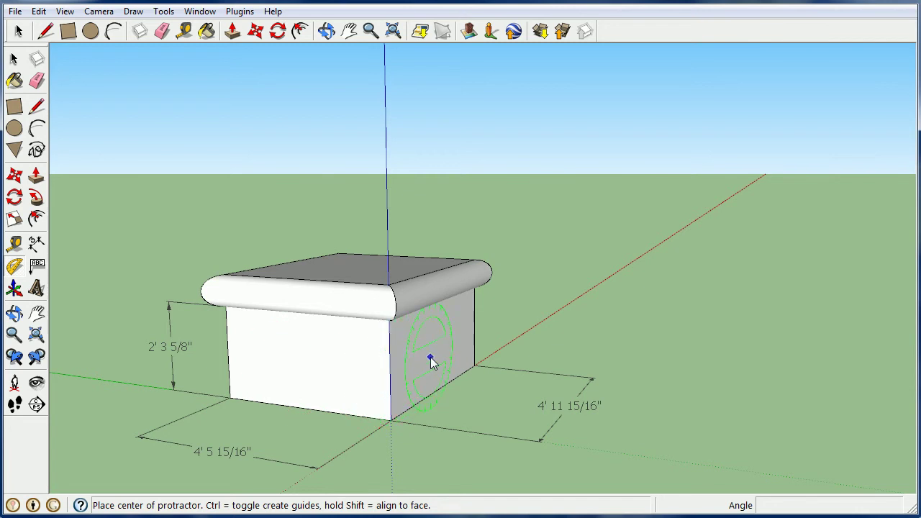
pyautogui.click(355, 267)
pyautogui.moveTo(362, 276); pyautogui.dragTo(362, 312, button='middle')
pyautogui.press('space')
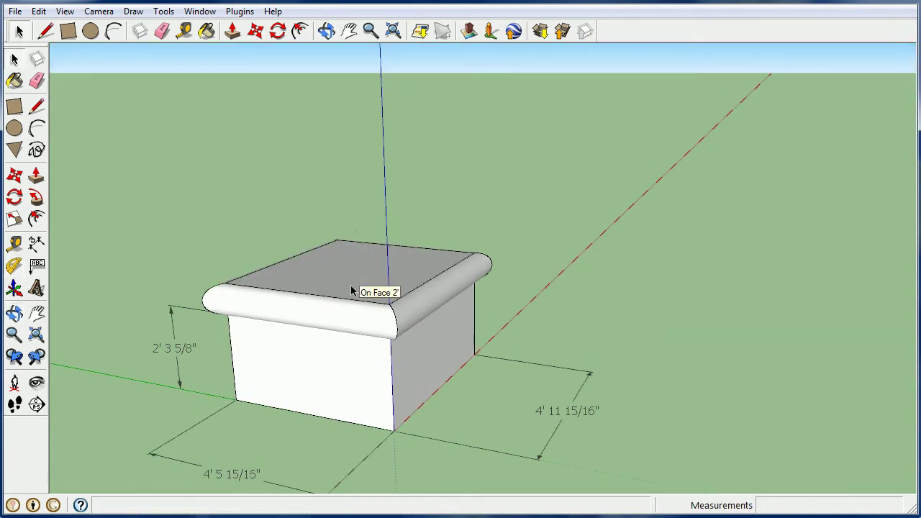
pyautogui.click(14, 265)
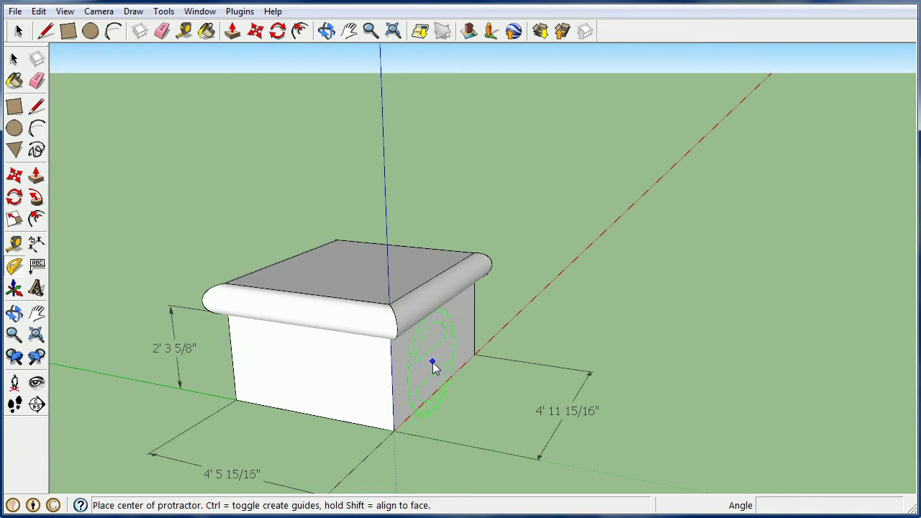
pyautogui.moveTo(436, 372); pyautogui.dragTo(452, 336, button='middle')
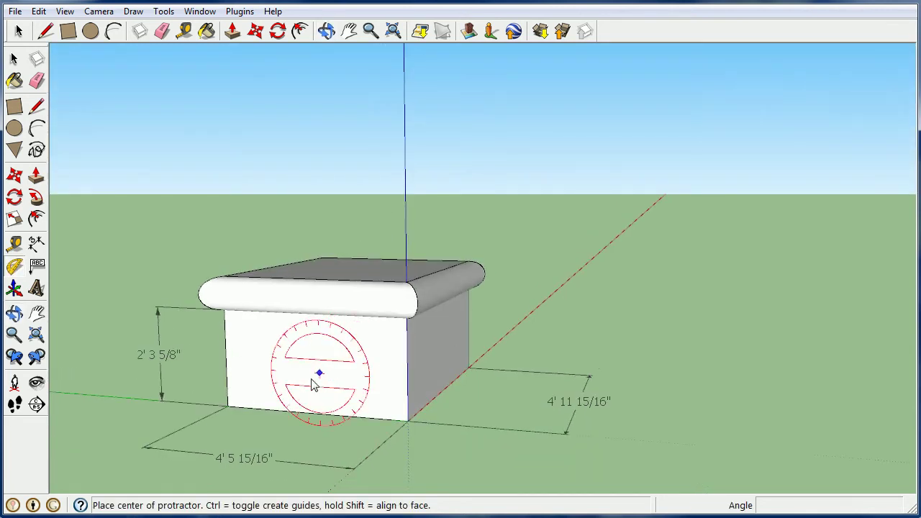
pyautogui.scroll(1, 307, 384)
pyautogui.scroll(-1, 306, 387)
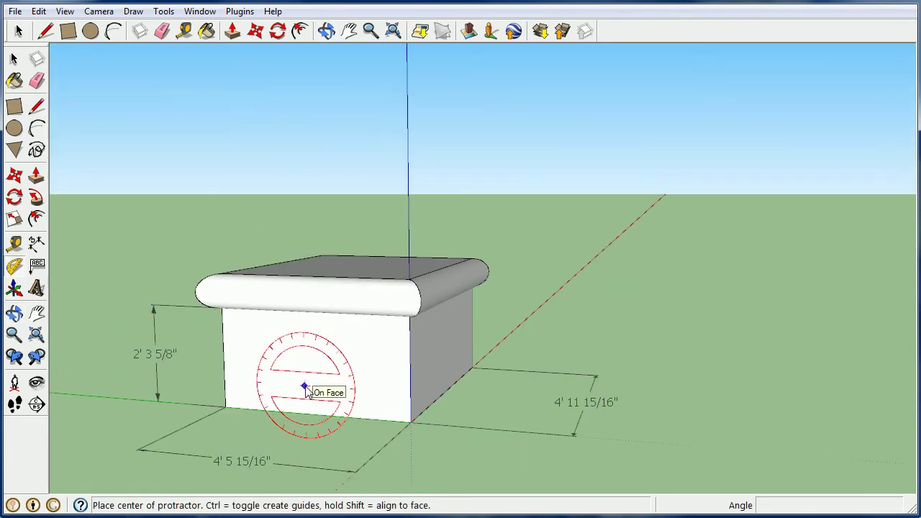
pyautogui.click(231, 407)
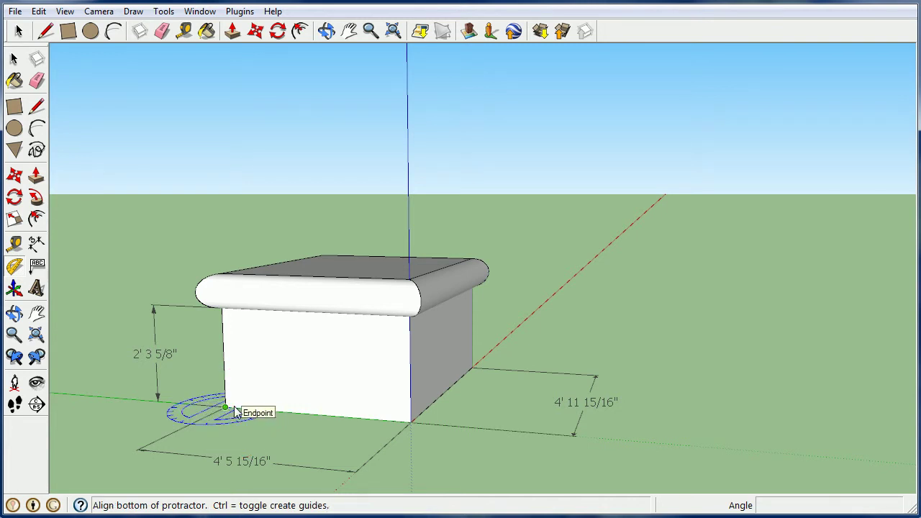
pyautogui.press('space')
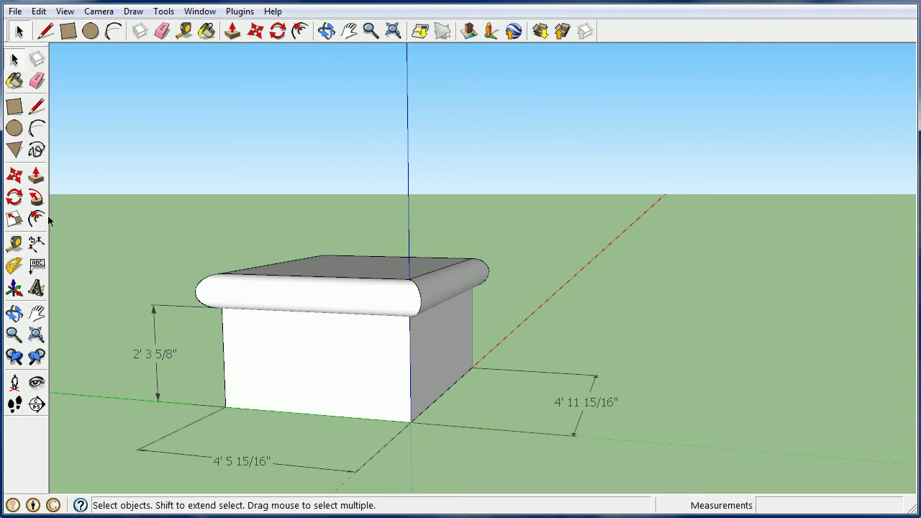
# - Create a 45° guide line from the front face's bottom-left corner, based on the bottom edge
pyautogui.click(14, 266)
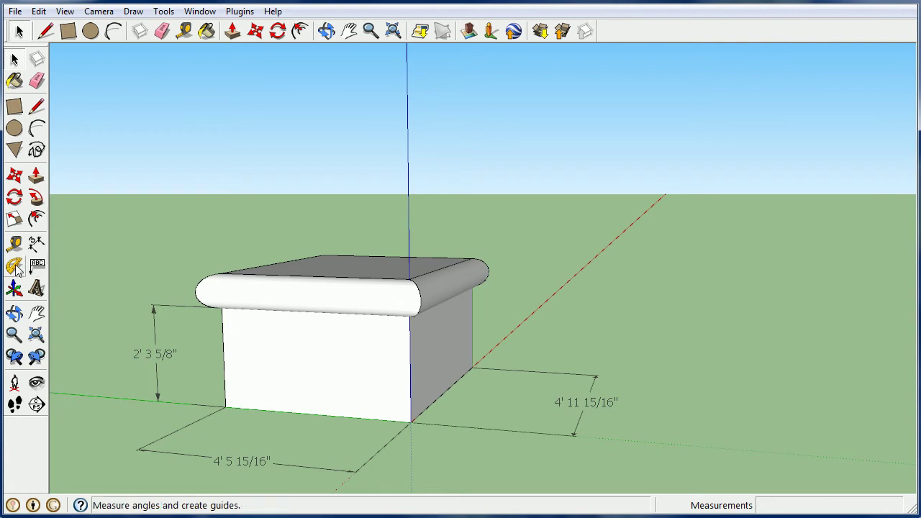
pyautogui.click(228, 407)
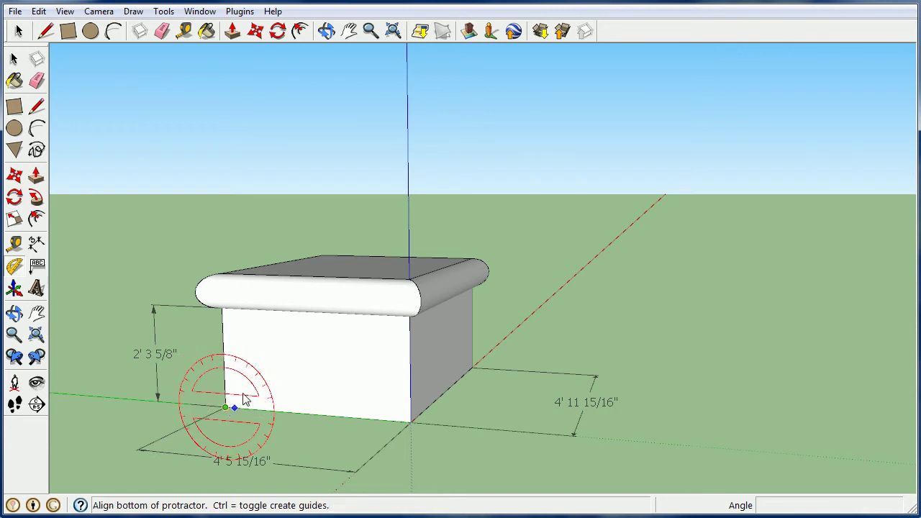
pyautogui.click(372, 419)
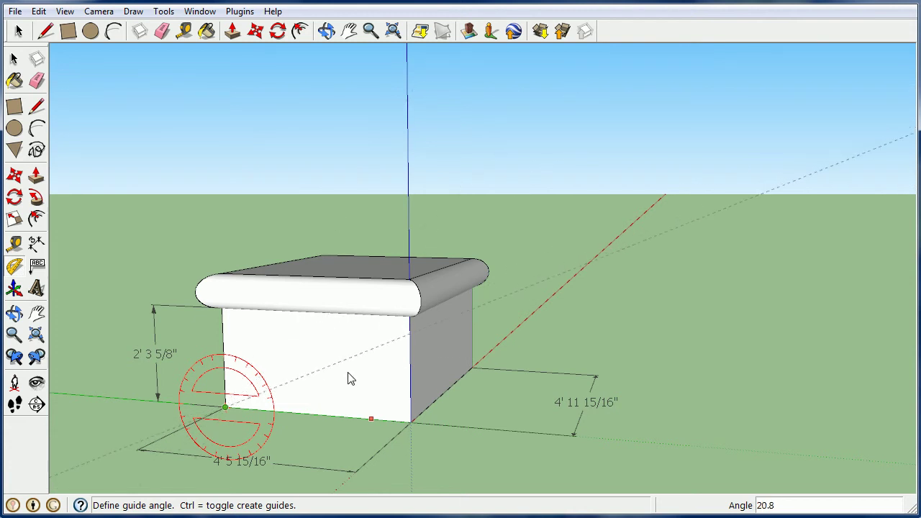
pyautogui.click(308, 366)
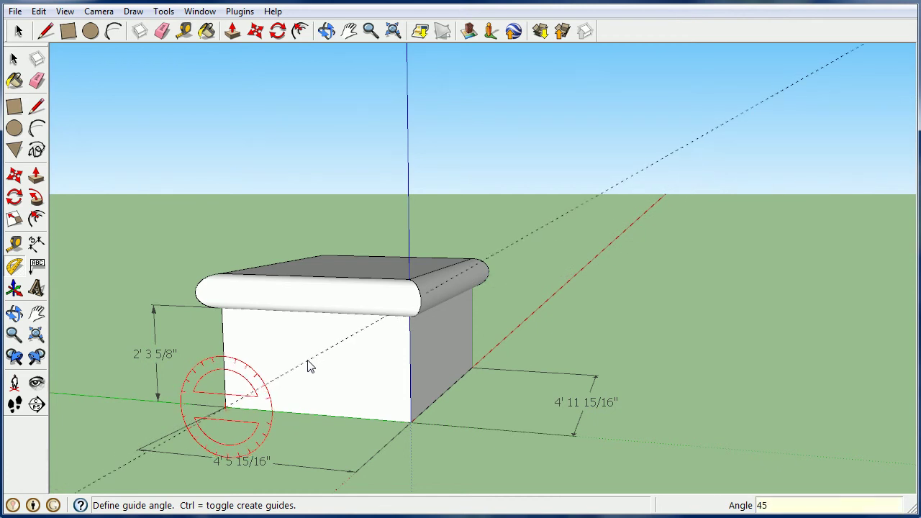
pyautogui.press('Return')
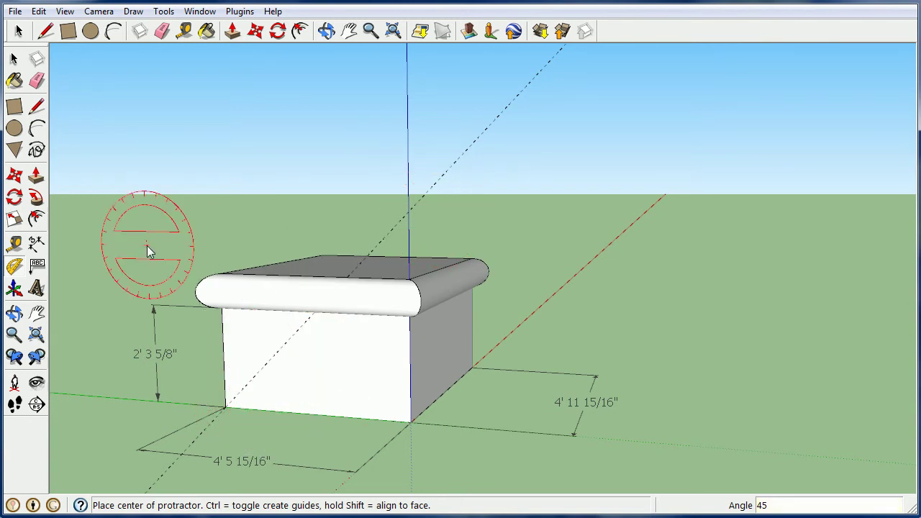
# - Draw a diagonal line from the front face's bottom-left corner to its top edge, splitting the face
pyautogui.click(36, 105)
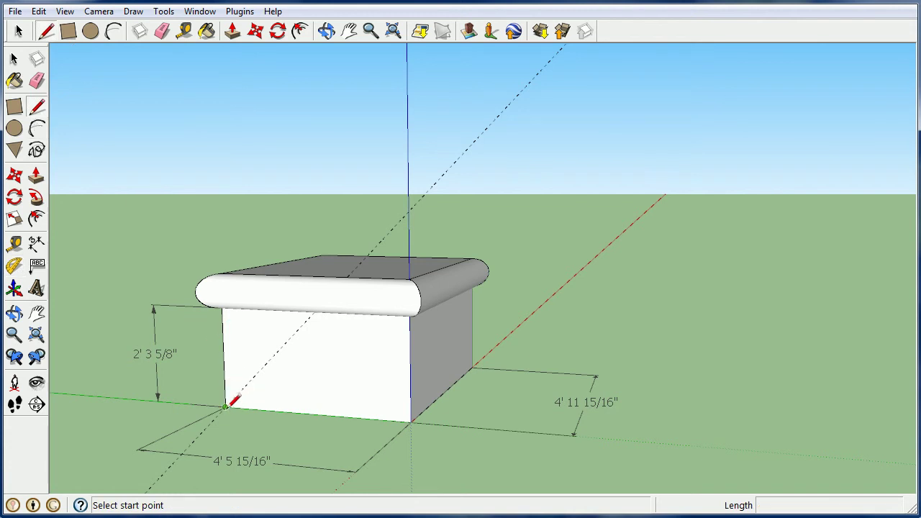
pyautogui.click(225, 407)
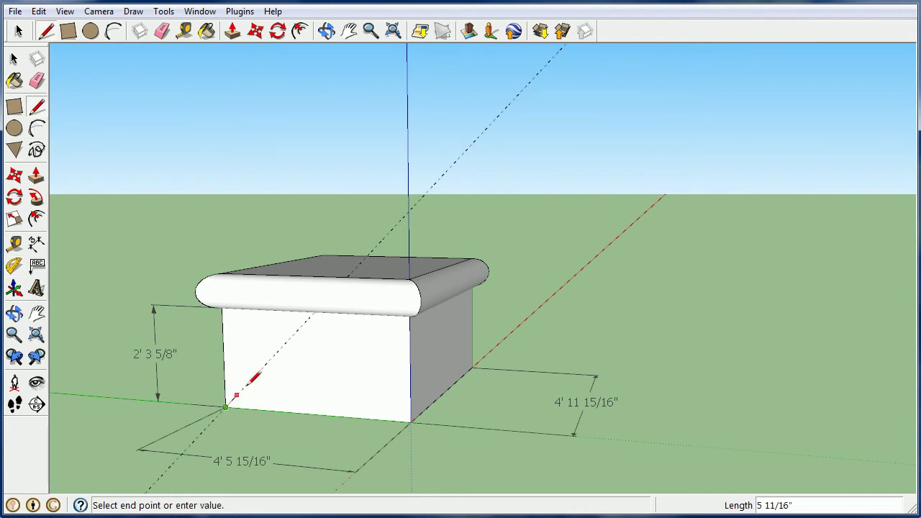
pyautogui.click(315, 311)
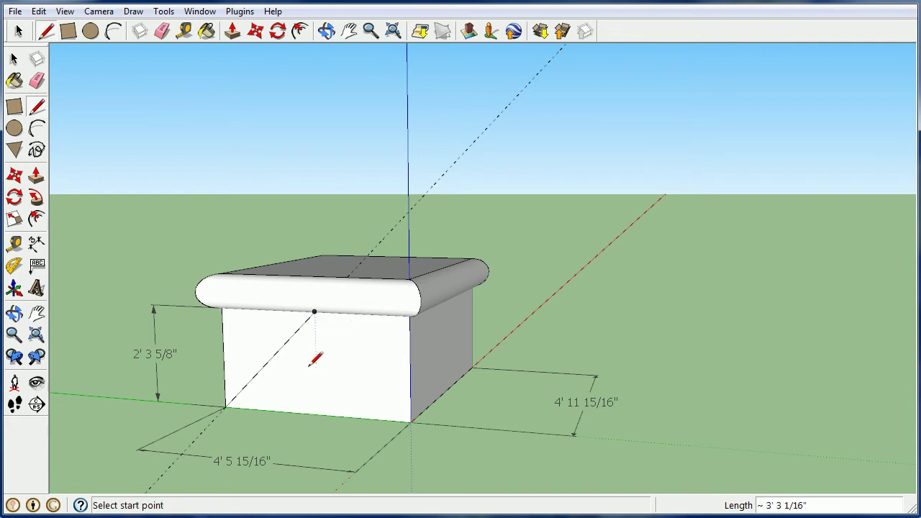
# - Push the split front face in and pull the triangular face out to 7' 3 7/8"
pyautogui.press('p')
pyautogui.click(335, 380)
pyautogui.click(343, 371)
pyautogui.click(315, 386)
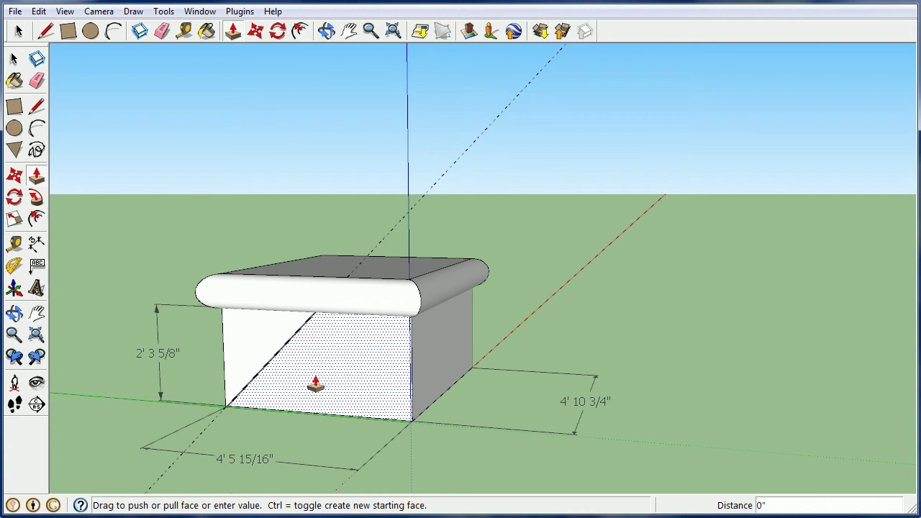
pyautogui.click(234, 387)
pyautogui.press('o')
pyautogui.moveTo(294, 346); pyautogui.dragTo(551, 364)
pyautogui.press('p')
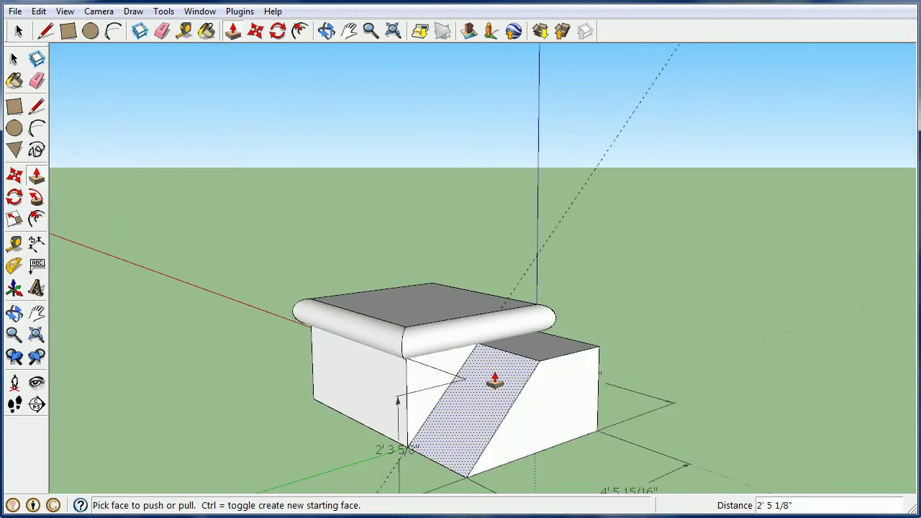
pyautogui.click(13, 60)
pyautogui.moveTo(319, 312); pyautogui.dragTo(285, 293, button='middle')
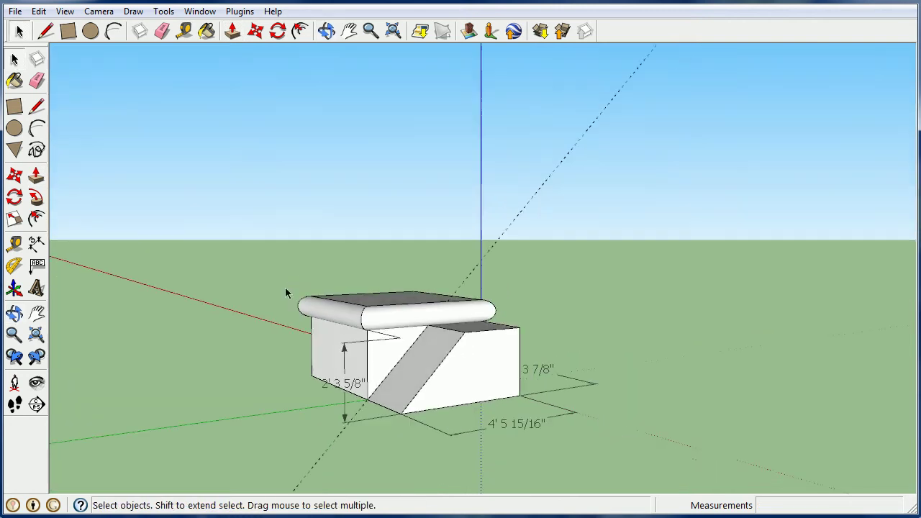
# - Add a leader label reading 'This is a box' from the box face, placed to its right
pyautogui.click(38, 267)
pyautogui.moveTo(397, 259); pyautogui.dragTo(462, 325, button='middle')
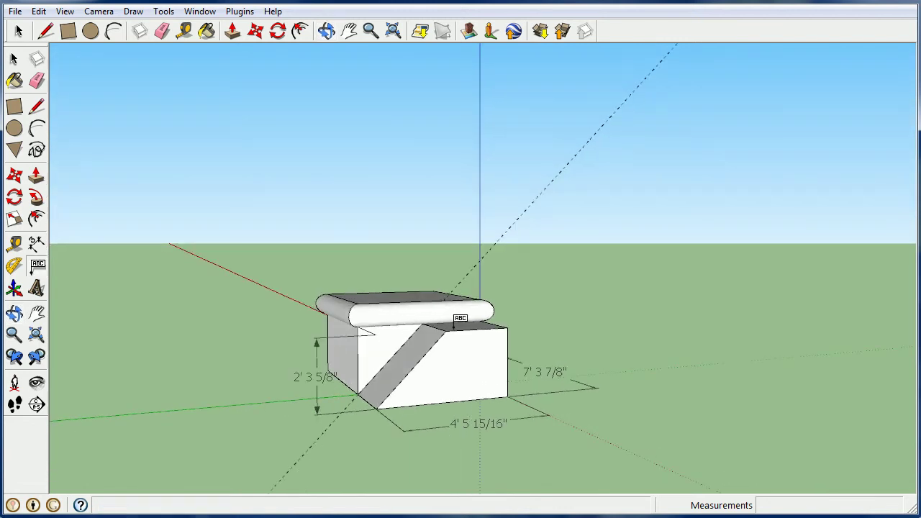
pyautogui.middleClick(468, 365)
pyautogui.click(463, 362)
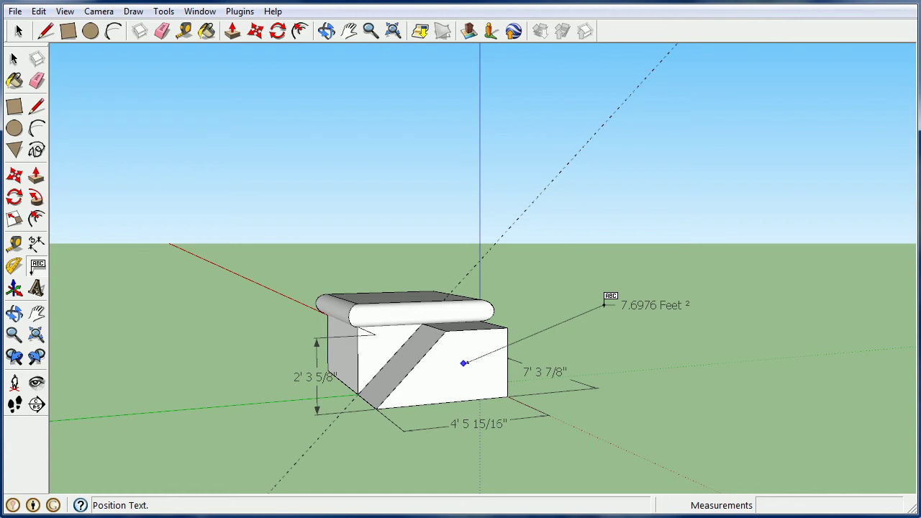
pyautogui.click(611, 305)
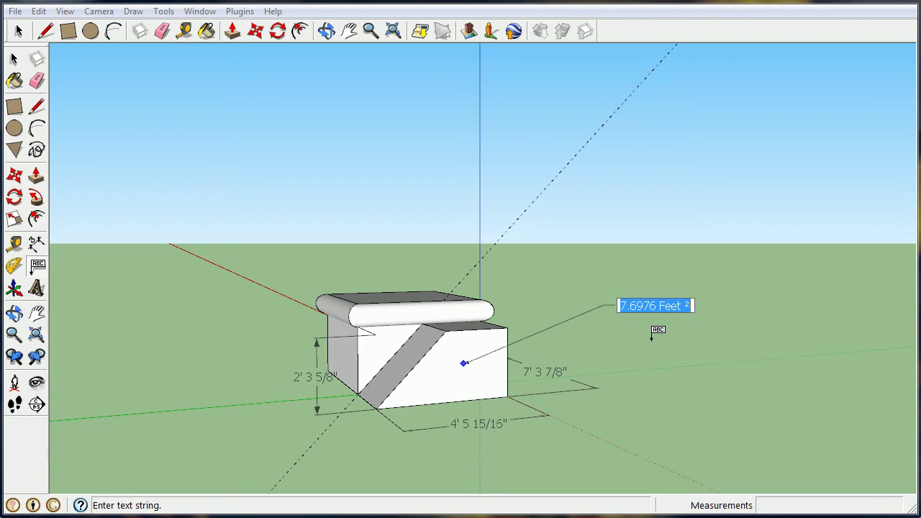
pyautogui.write('This')
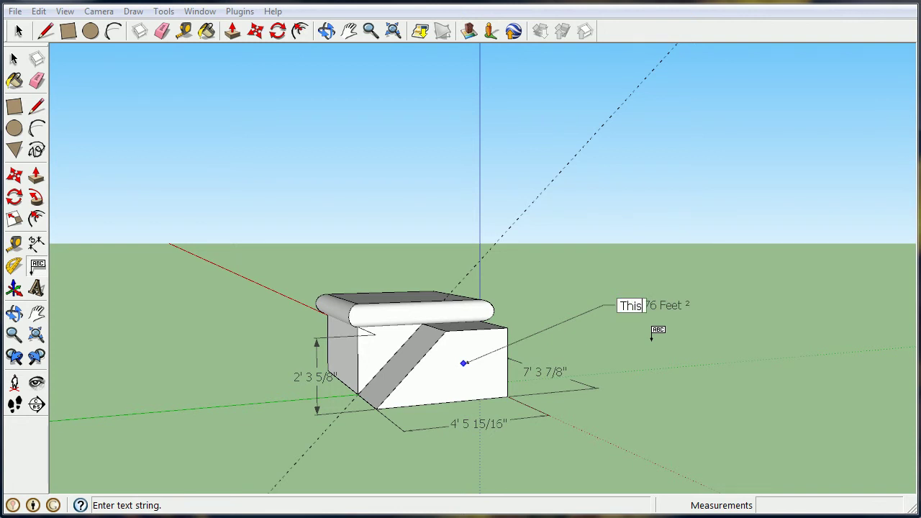
pyautogui.write(' is ')
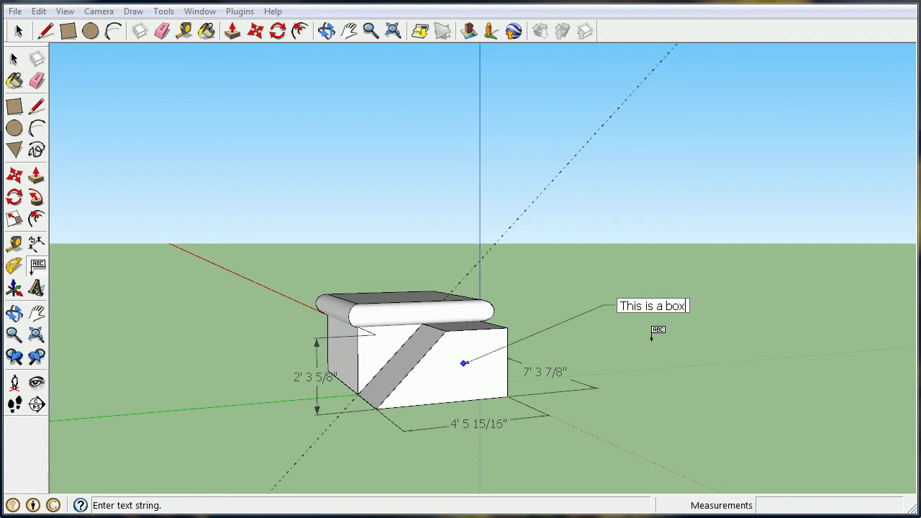
pyautogui.write('a box')
pyautogui.press('Return')
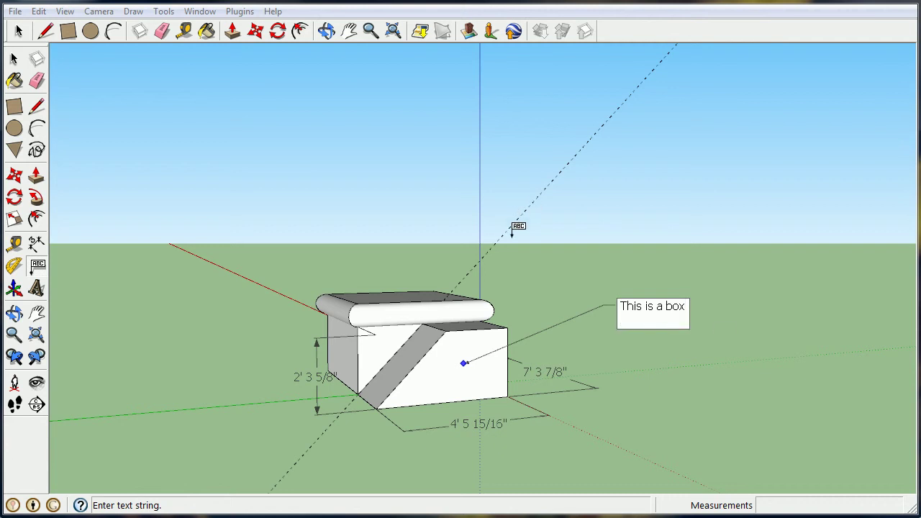
pyautogui.press('BackSpace')
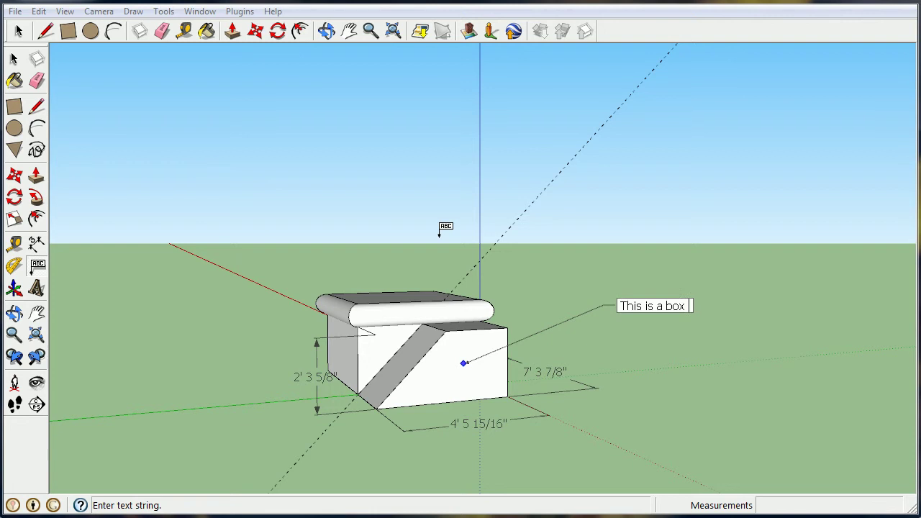
pyautogui.click(19, 61)
pyautogui.press('o')
pyautogui.moveTo(590, 312); pyautogui.dragTo(702, 303)
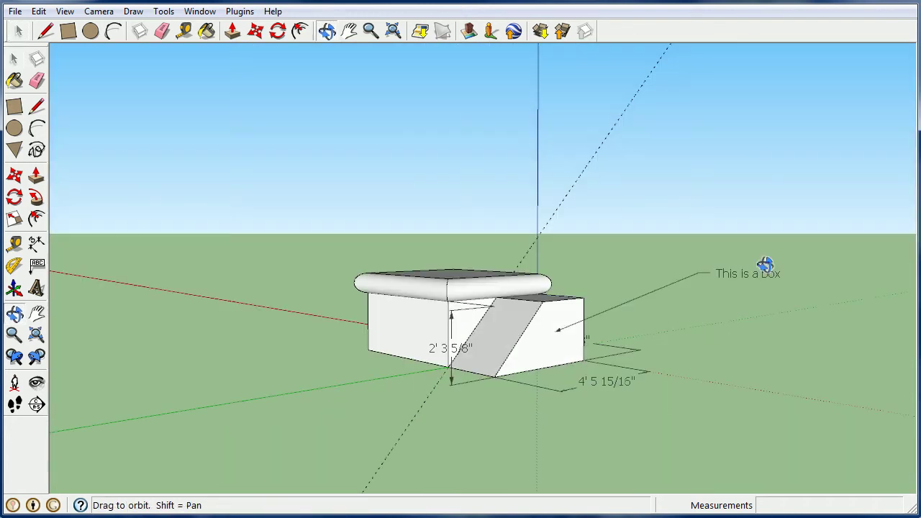
pyautogui.moveTo(764, 265); pyautogui.dragTo(746, 261)
pyautogui.press('space')
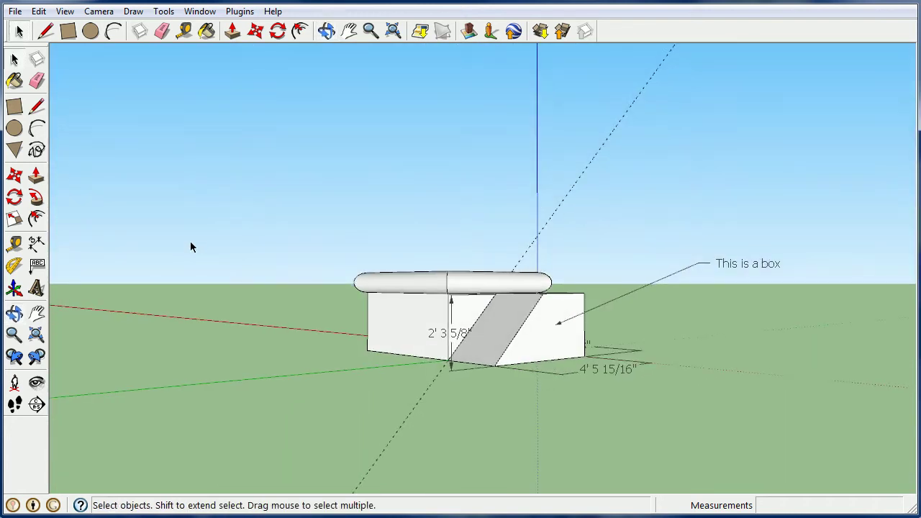
# - Set up 3D text 'Box' in DeVinne BT Italic with height 3, ready for placement
pyautogui.click(37, 289)
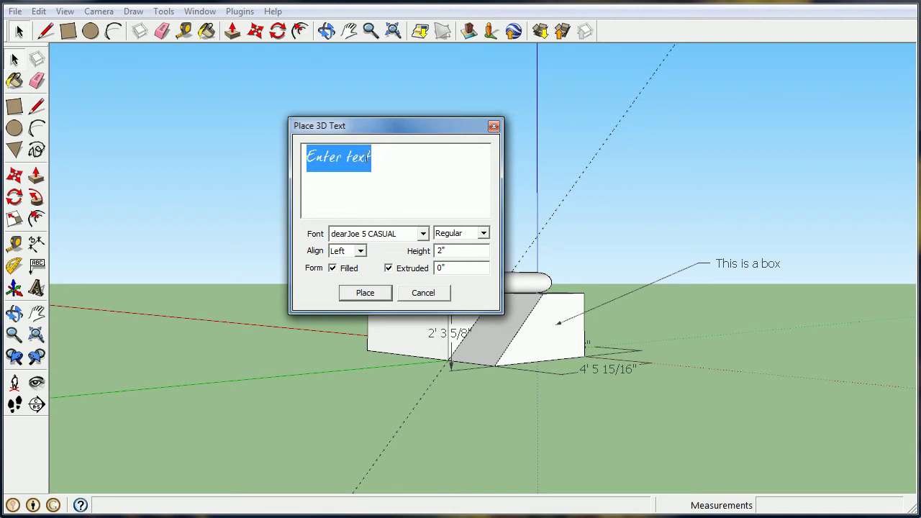
pyautogui.write('Box')
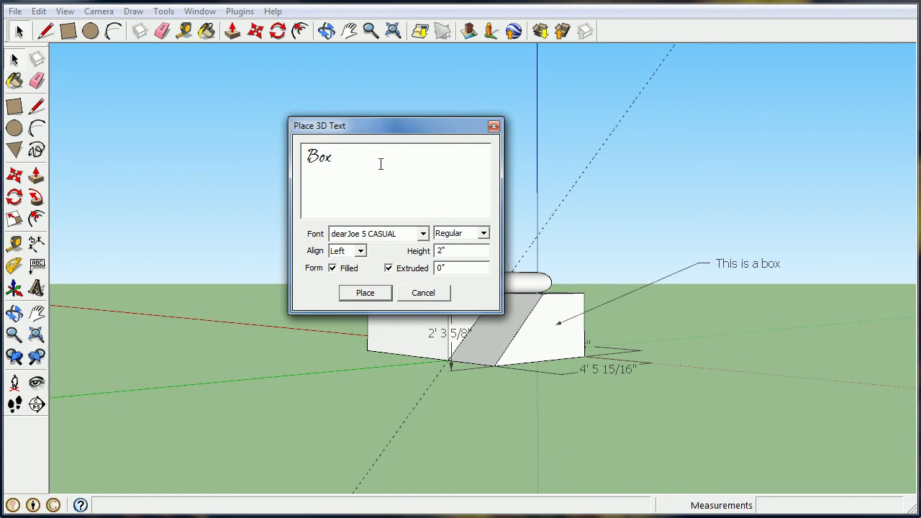
pyautogui.click(425, 234)
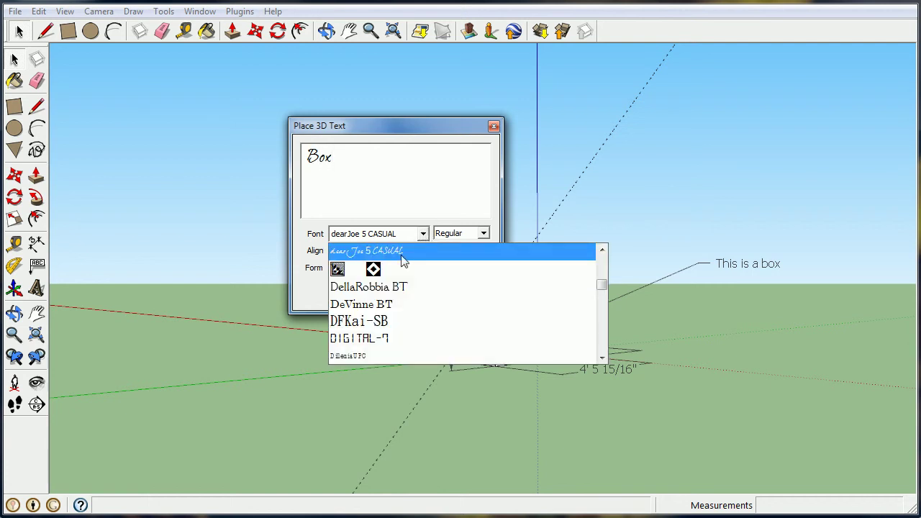
pyautogui.click(367, 305)
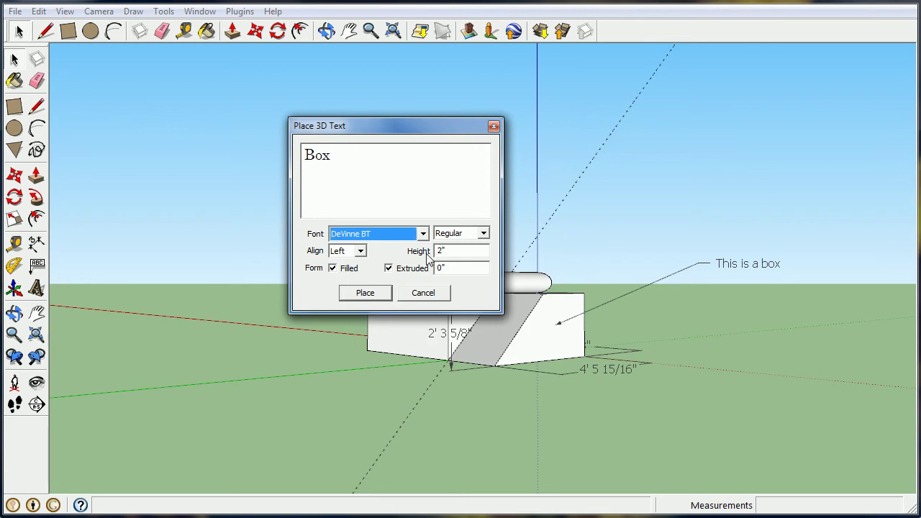
pyautogui.click(483, 233)
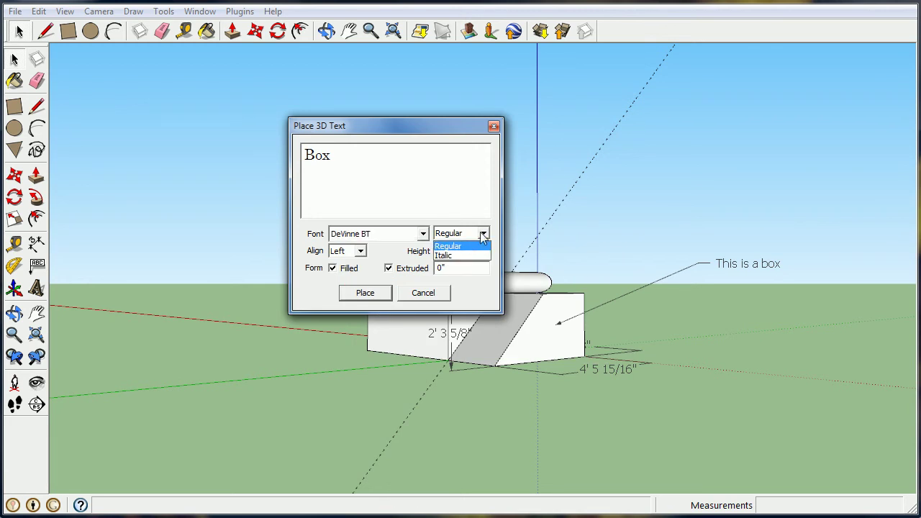
pyautogui.click(471, 255)
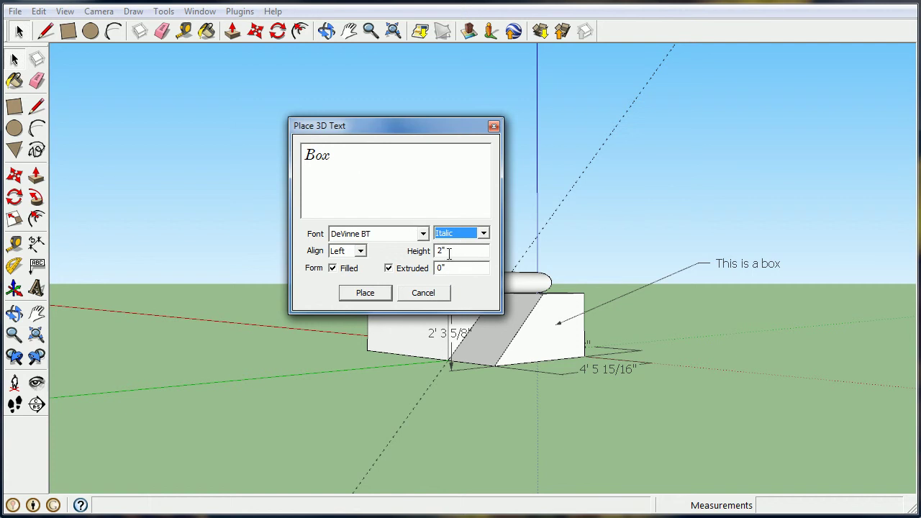
pyautogui.click(449, 251)
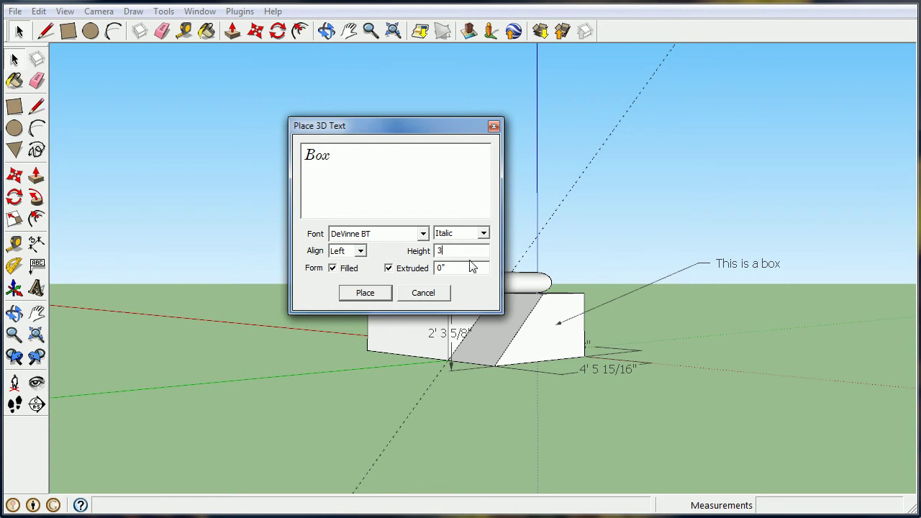
pyautogui.click(365, 293)
# - Place the 3D 'Box' text on the cap's top face
pyautogui.moveTo(432, 238); pyautogui.dragTo(467, 397, button='middle')
pyautogui.scroll(5, 434, 290)
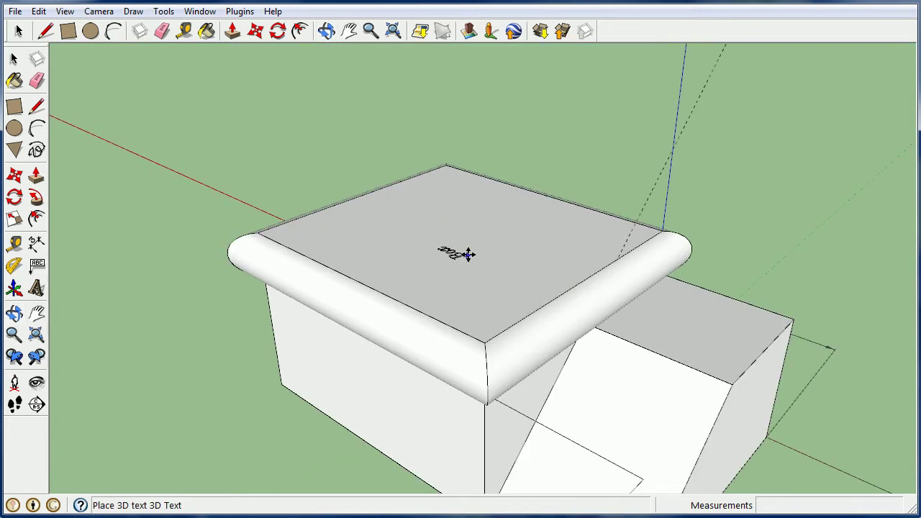
pyautogui.moveTo(463, 251); pyautogui.dragTo(269, 281, button='middle')
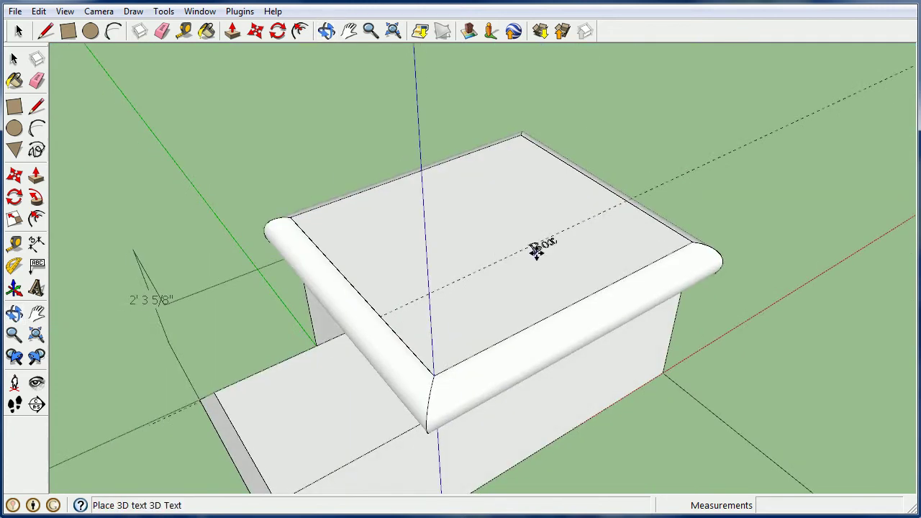
pyautogui.moveTo(539, 252); pyautogui.dragTo(389, 261, button='middle')
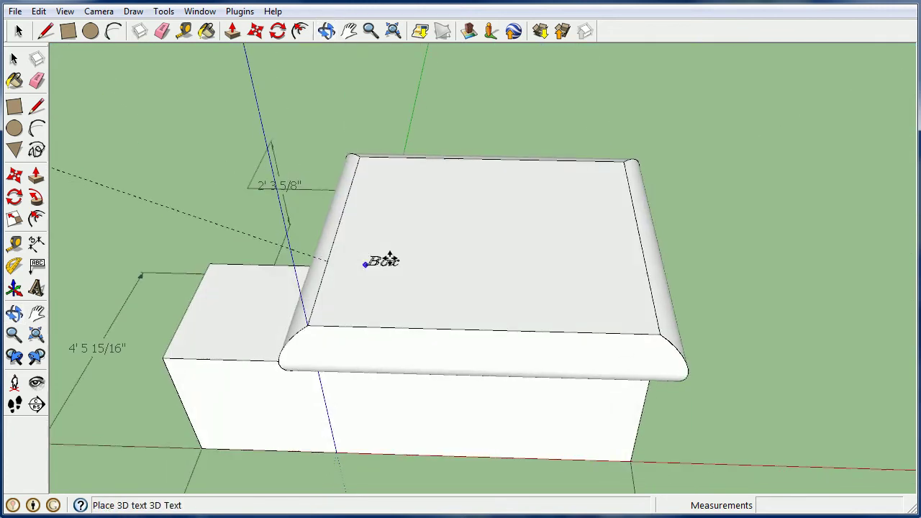
pyautogui.click(443, 245)
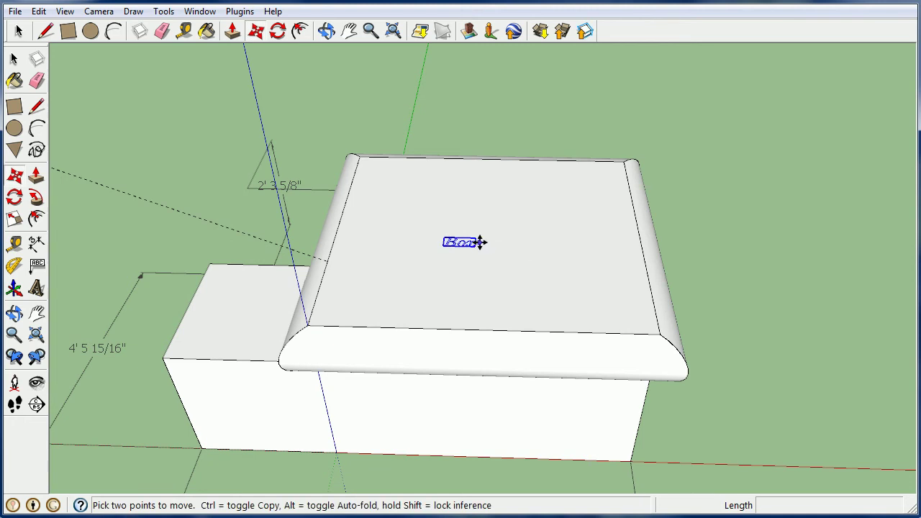
pyautogui.scroll(3, 478, 244)
pyautogui.scroll(2, 479, 244)
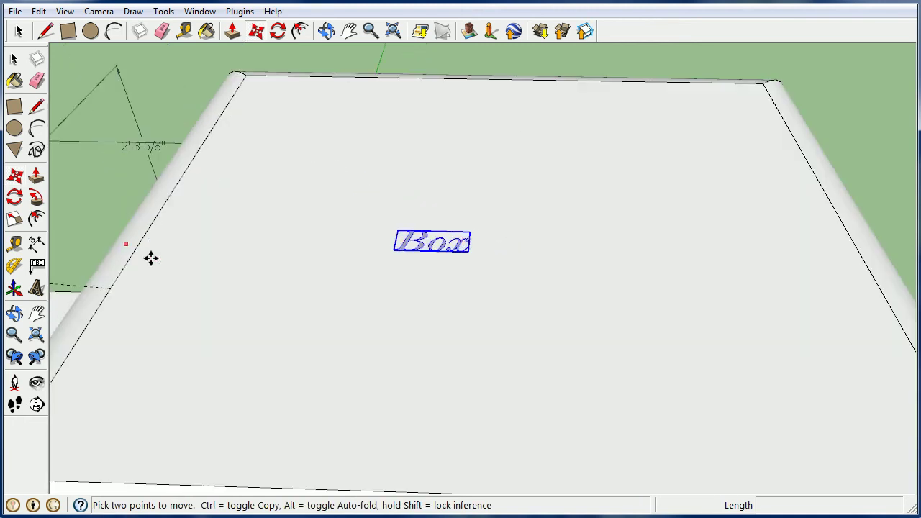
pyautogui.scroll(-2, 379, 261)
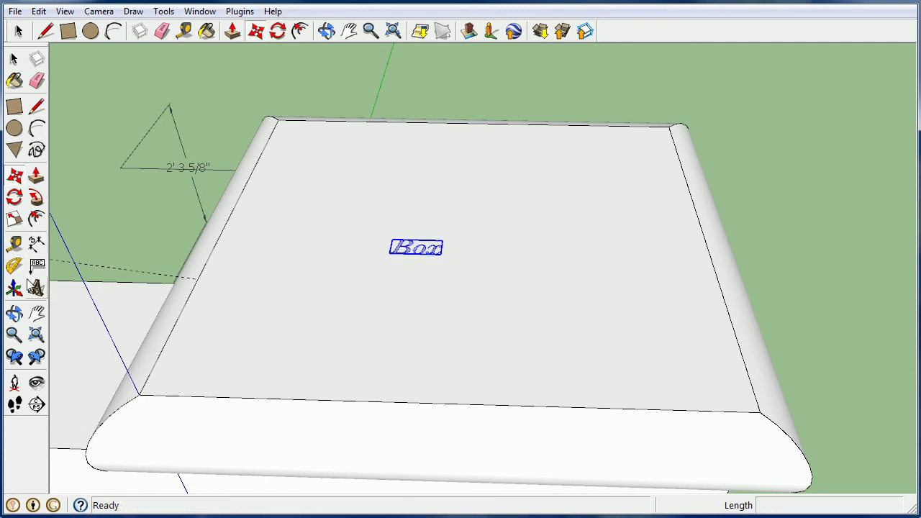
# - Scale the 'Box' text up to span most of the top face
pyautogui.click(15, 222)
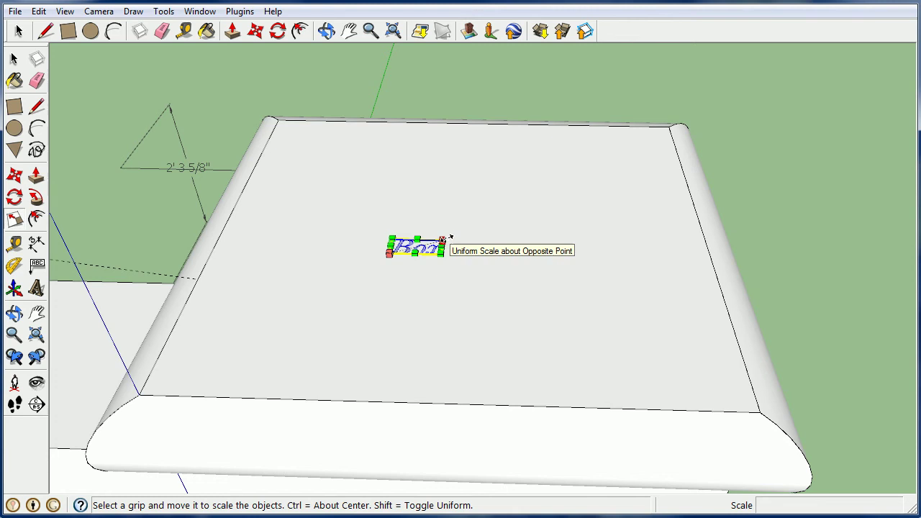
pyautogui.moveTo(444, 240); pyautogui.dragTo(630, 175)
pyautogui.moveTo(380, 255); pyautogui.dragTo(246, 273)
# - Enter the 'Box' text group and raise the B into a solid letter
pyautogui.click(13, 58)
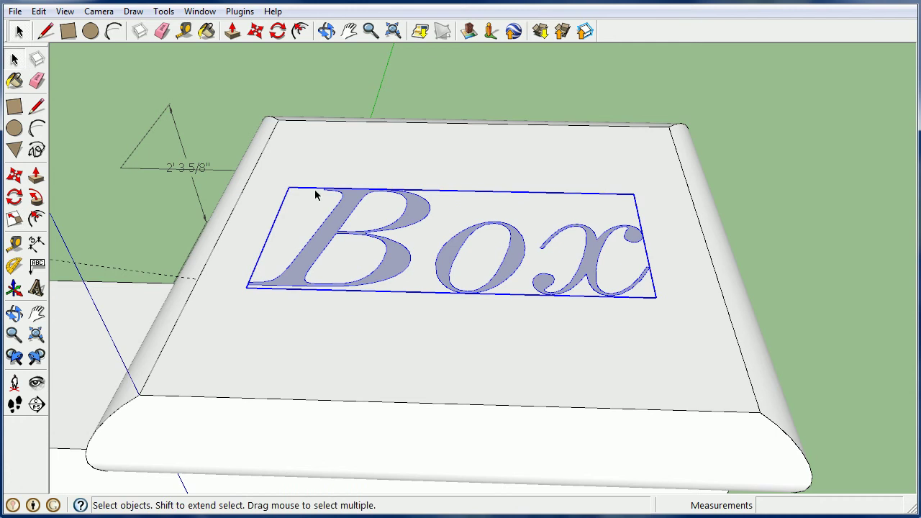
pyautogui.press('o')
pyautogui.moveTo(421, 263); pyautogui.dragTo(400, 249)
pyautogui.press('space')
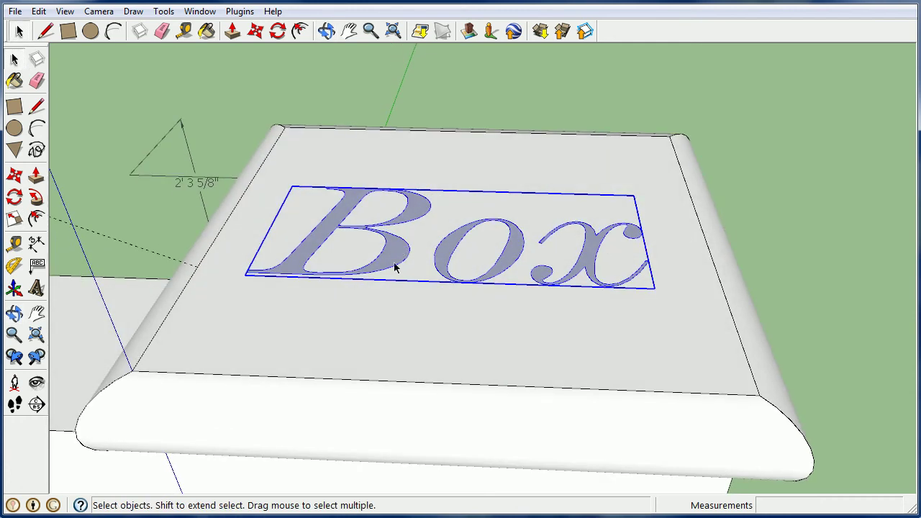
pyautogui.doubleClick(394, 261)
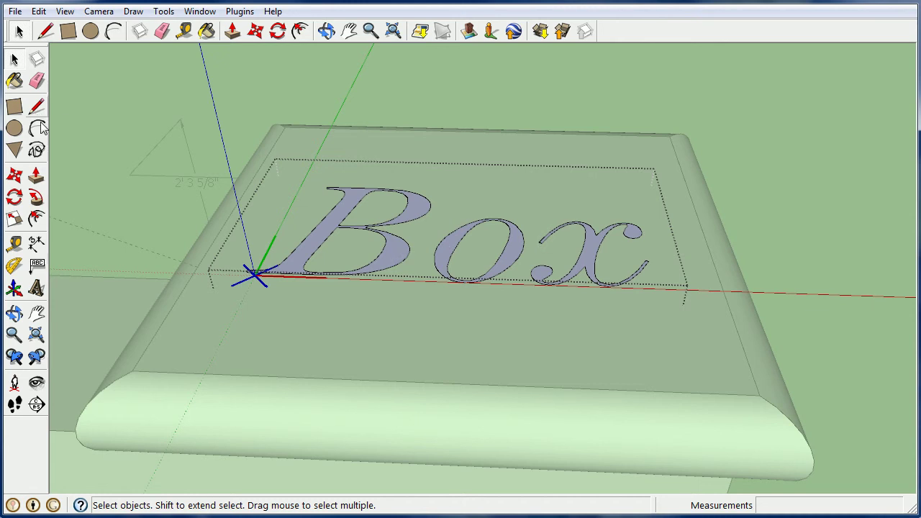
pyautogui.click(38, 179)
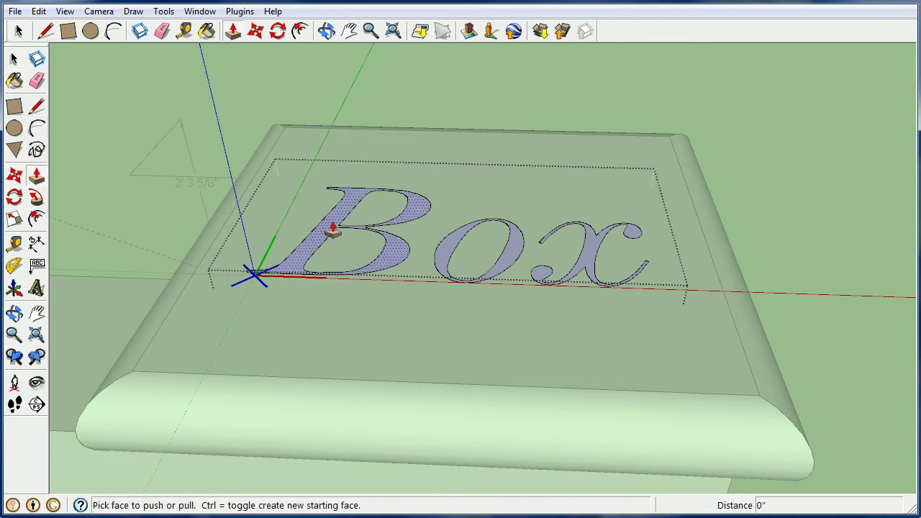
pyautogui.moveTo(333, 228); pyautogui.dragTo(358, 200)
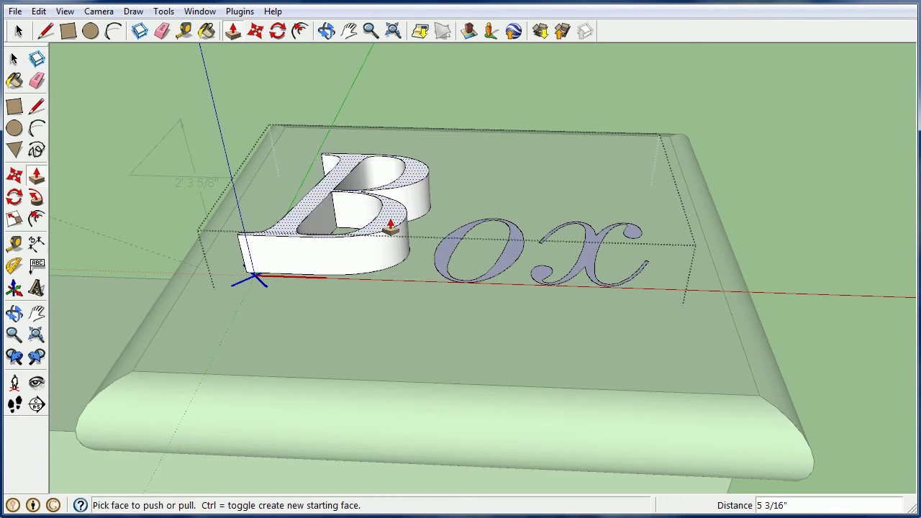
# - Pull the o up to the same height as the B
pyautogui.click(445, 255)
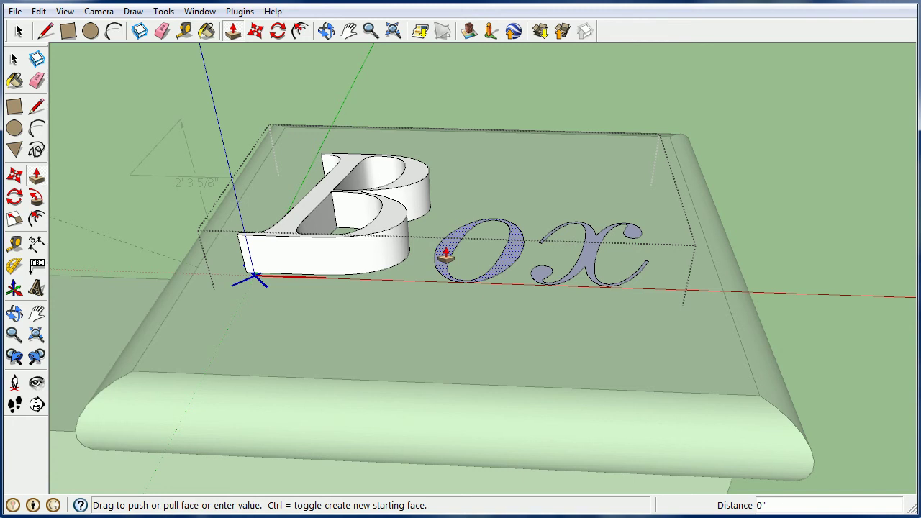
pyautogui.click(445, 254)
pyautogui.click(445, 253)
pyautogui.click(444, 253)
pyautogui.doubleClick(444, 254)
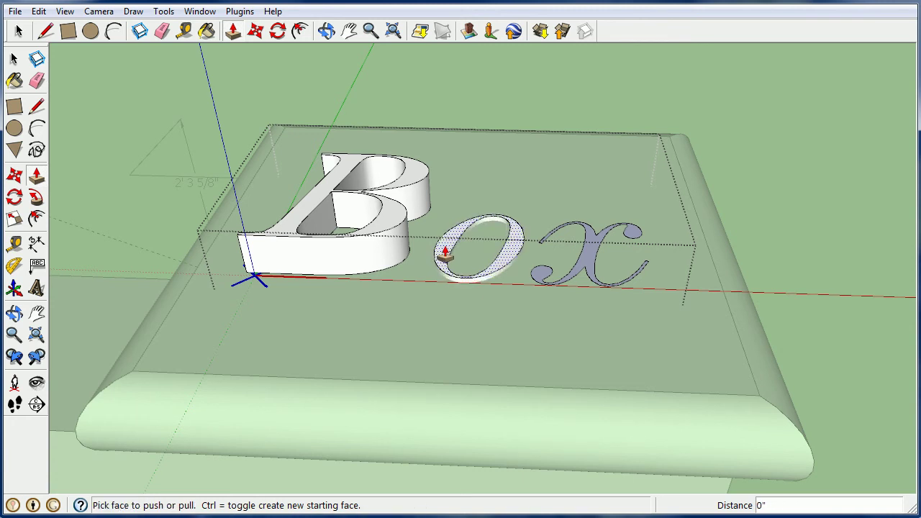
pyautogui.click(445, 253)
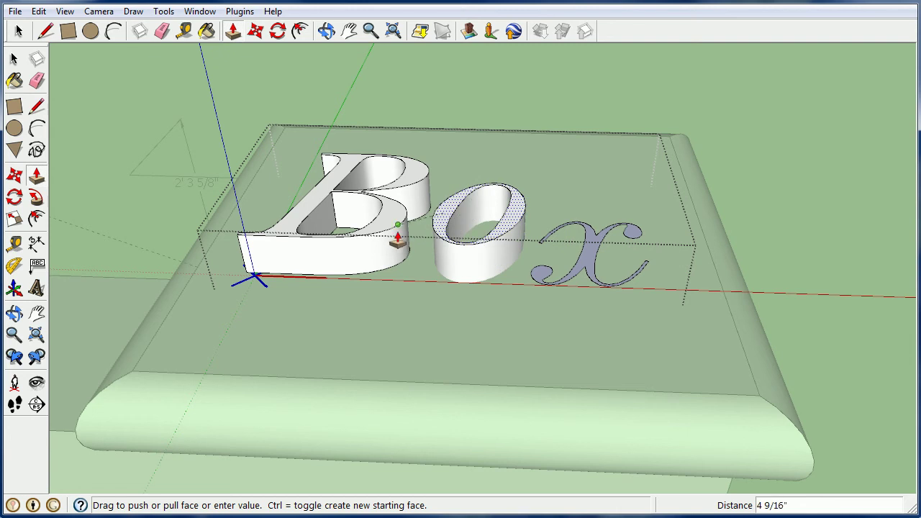
pyautogui.click(422, 233)
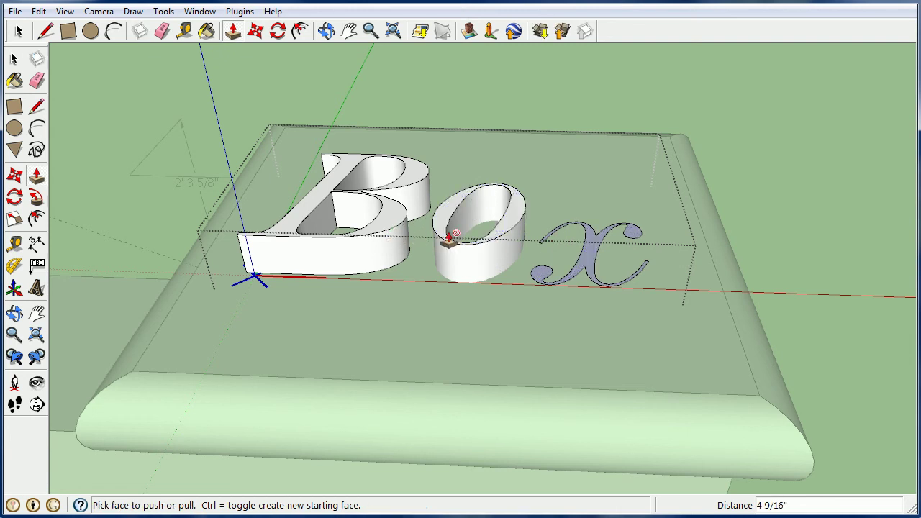
# - Raise the x to the same height, then exit the text group
pyautogui.doubleClick(592, 257)
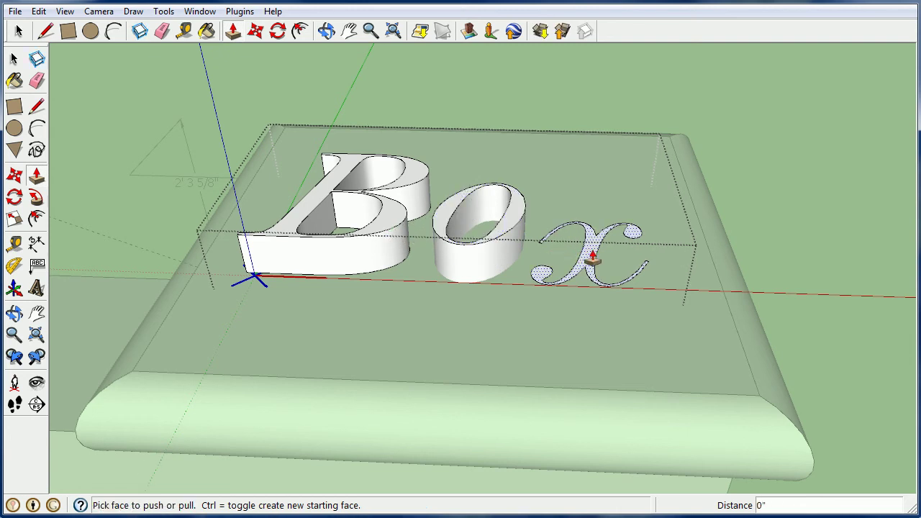
pyautogui.doubleClick(592, 257)
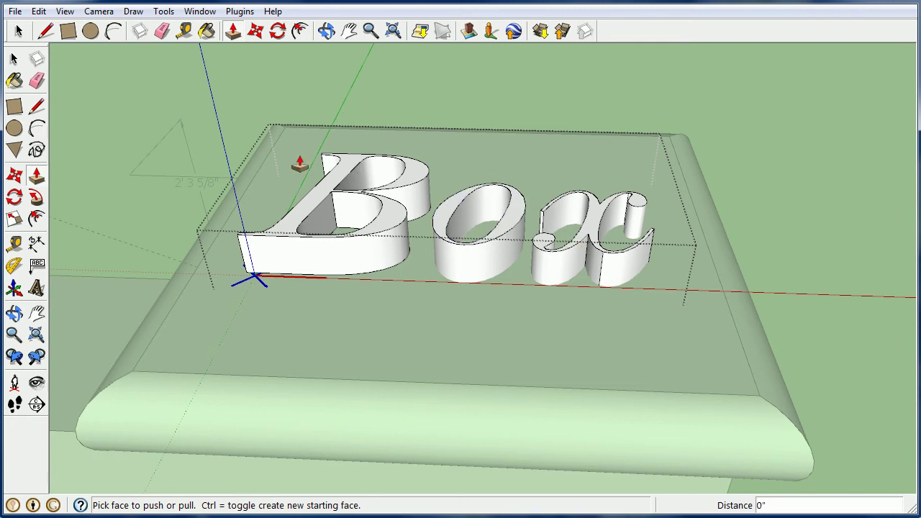
pyautogui.click(14, 58)
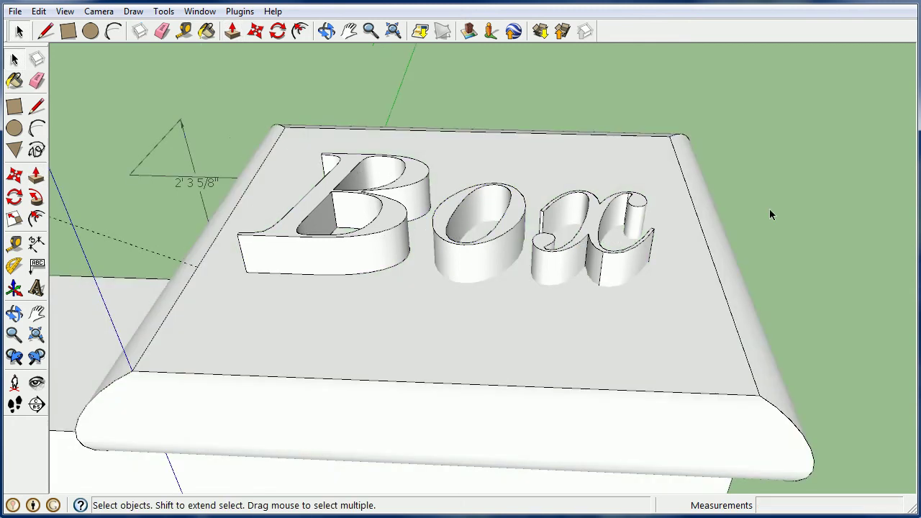
pyautogui.moveTo(769, 209); pyautogui.dragTo(599, 294, button='middle')
pyautogui.scroll(-5, 623, 268)
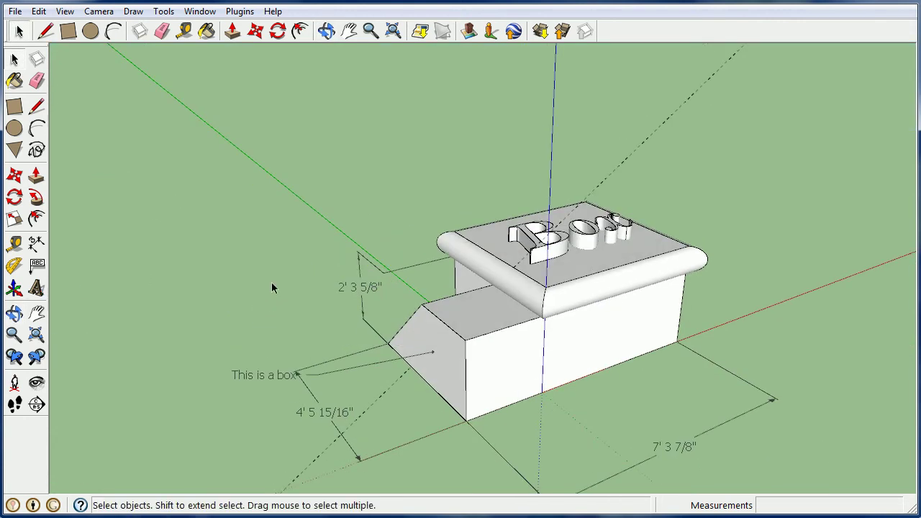
pyautogui.scroll(-2, 280, 288)
pyautogui.moveTo(502, 318); pyautogui.dragTo(341, 268, button='middle')
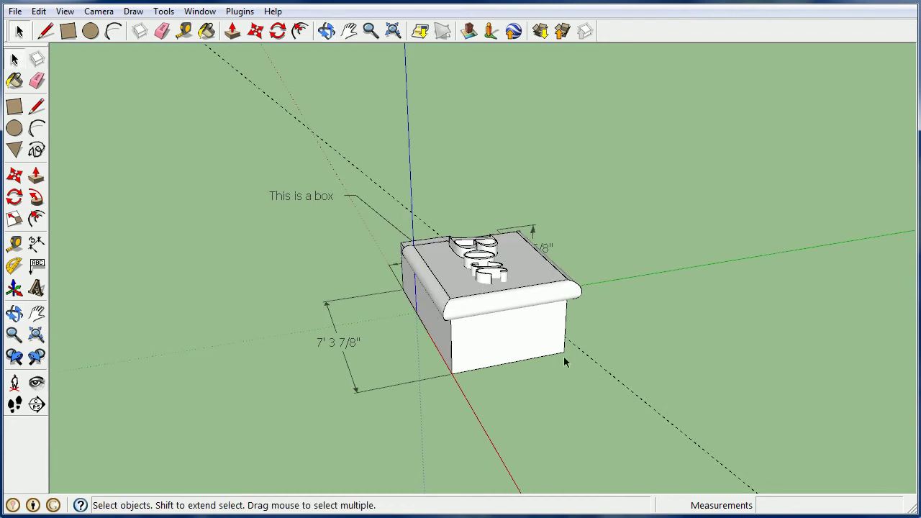
# - Put the axes origin at the box's bottom corner, with red and green along its bottom edges
pyautogui.click(14, 292)
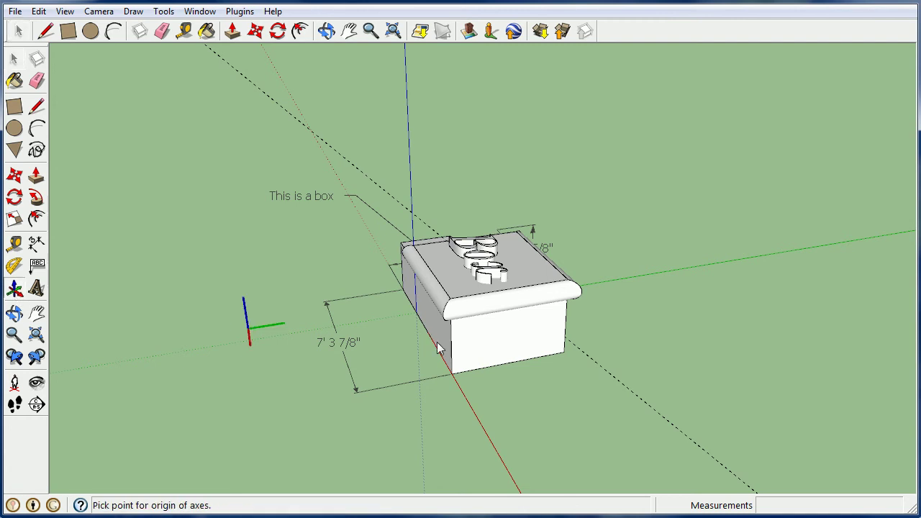
pyautogui.click(564, 353)
pyautogui.moveTo(590, 353); pyautogui.dragTo(481, 383, button='middle')
pyautogui.scroll(2, 479, 377)
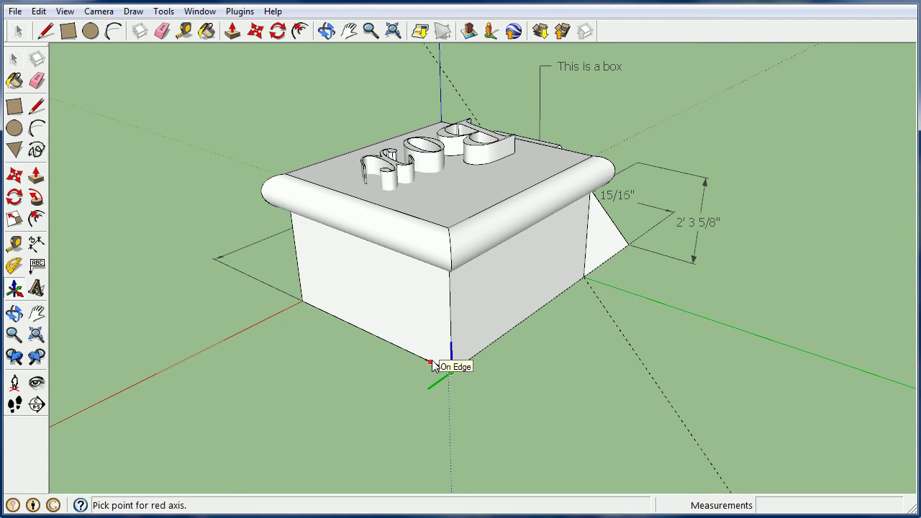
pyautogui.click(482, 349)
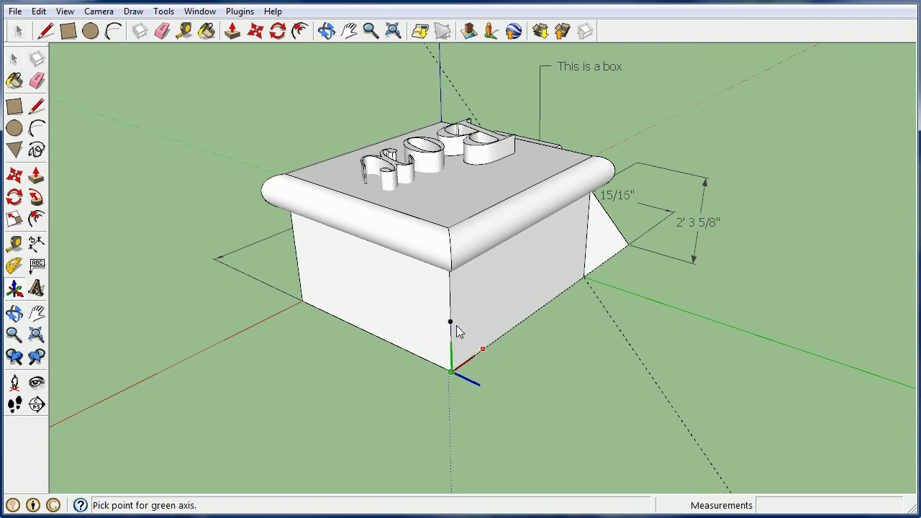
pyautogui.click(392, 342)
pyautogui.moveTo(610, 319); pyautogui.dragTo(444, 272, button='middle')
pyautogui.scroll(-4, 377, 343)
pyautogui.scroll(-2, 444, 271)
pyautogui.scroll(3, 431, 273)
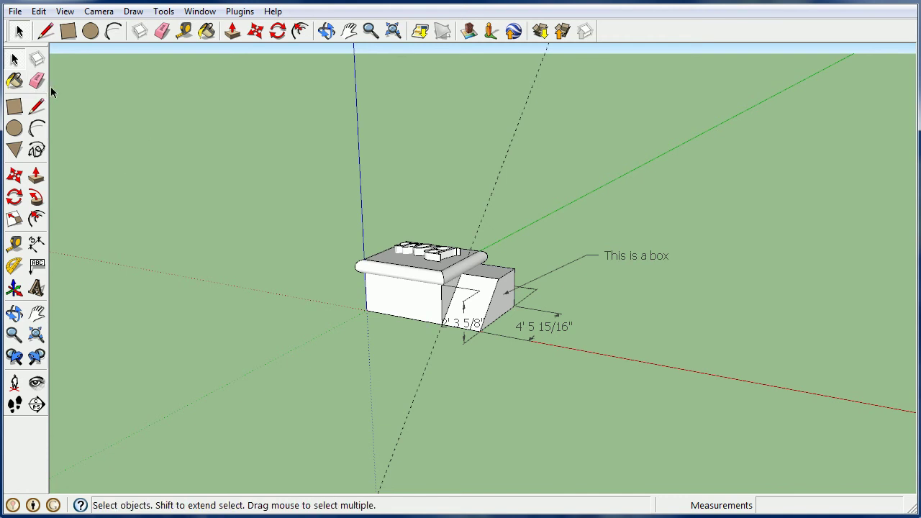
# - Paint the front face with Brick_Basket_Two from Brick and Cladding, replacing a trial Brick_Antique fill
pyautogui.click(15, 81)
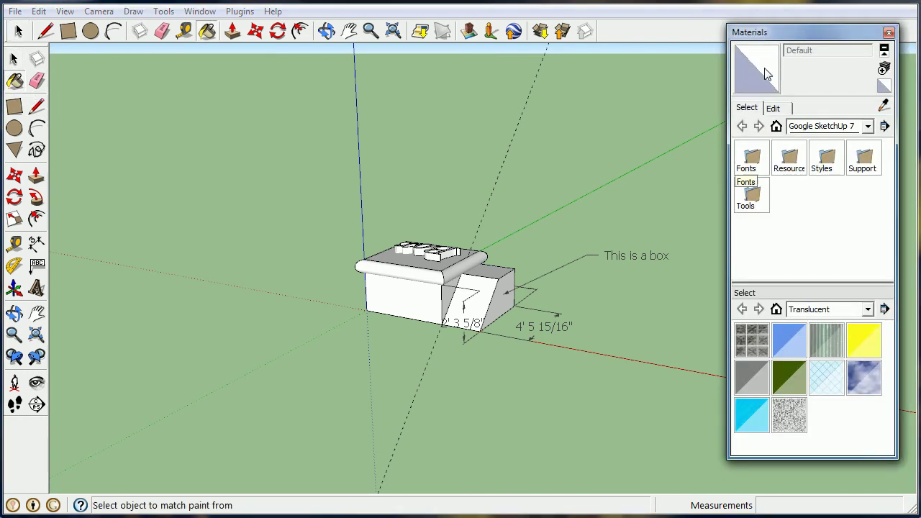
pyautogui.moveTo(791, 34); pyautogui.dragTo(749, 63)
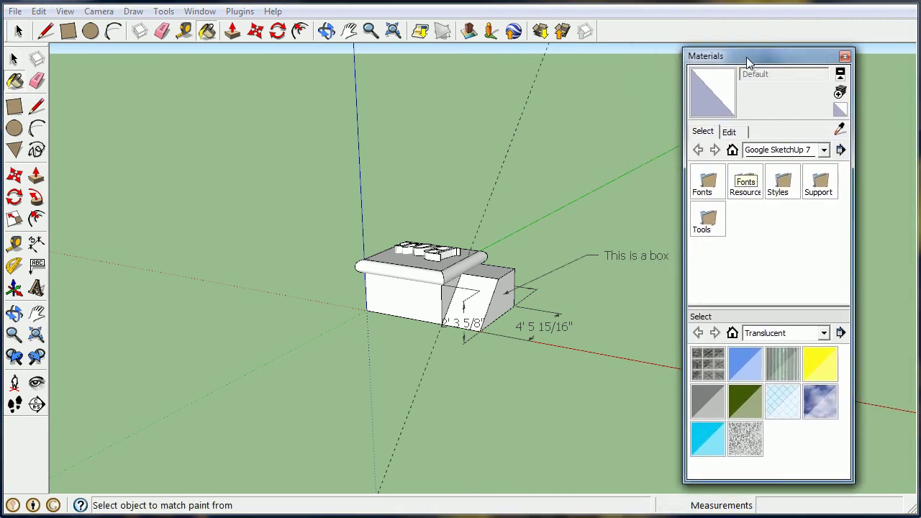
pyautogui.click(816, 335)
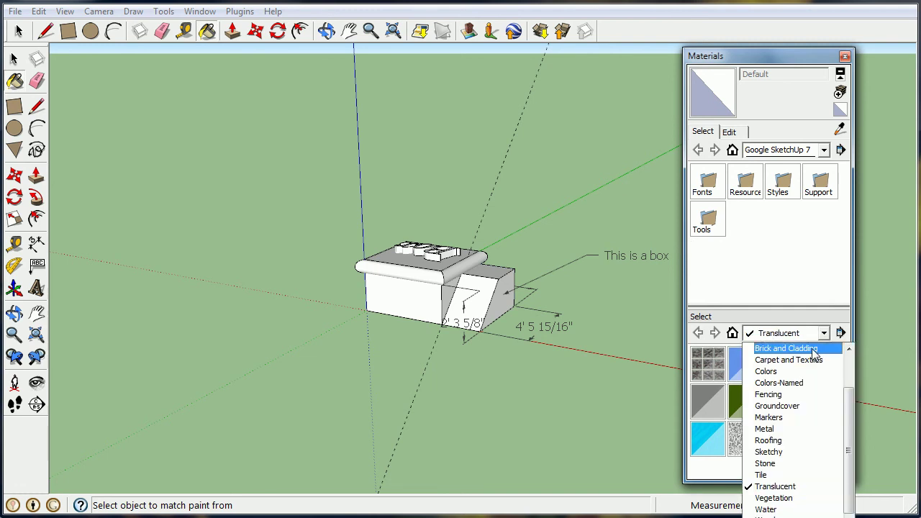
pyautogui.click(813, 349)
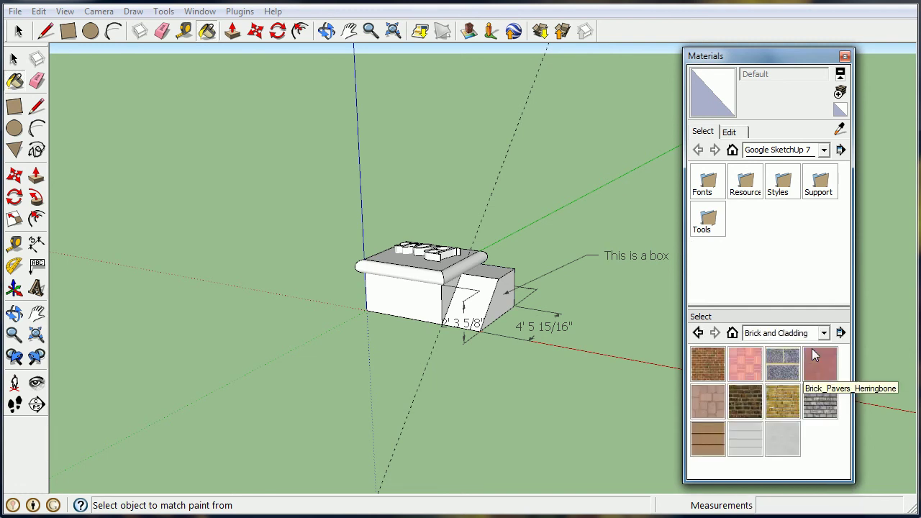
pyautogui.click(709, 373)
pyautogui.click(428, 299)
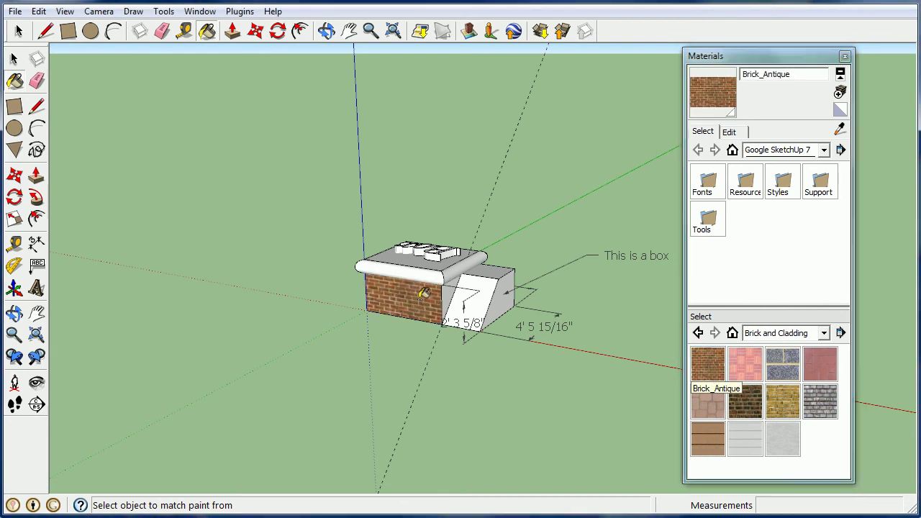
pyautogui.click(745, 363)
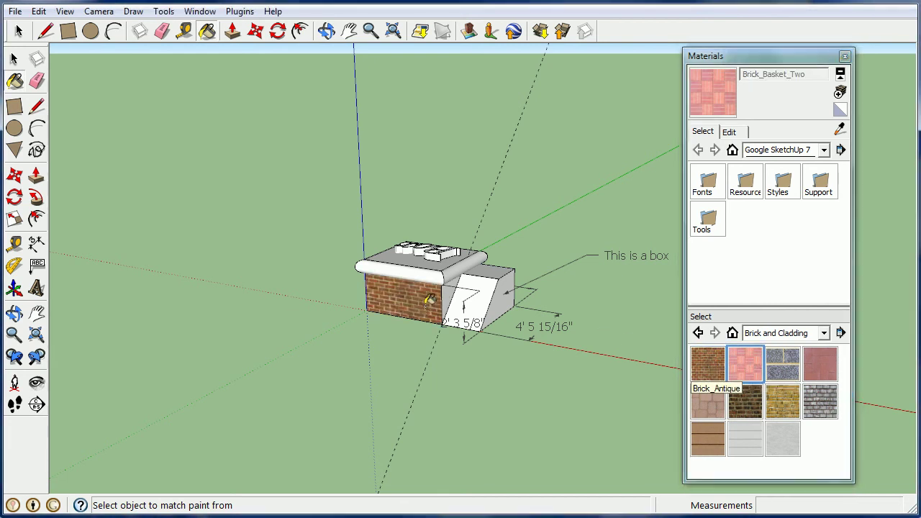
pyautogui.click(435, 299)
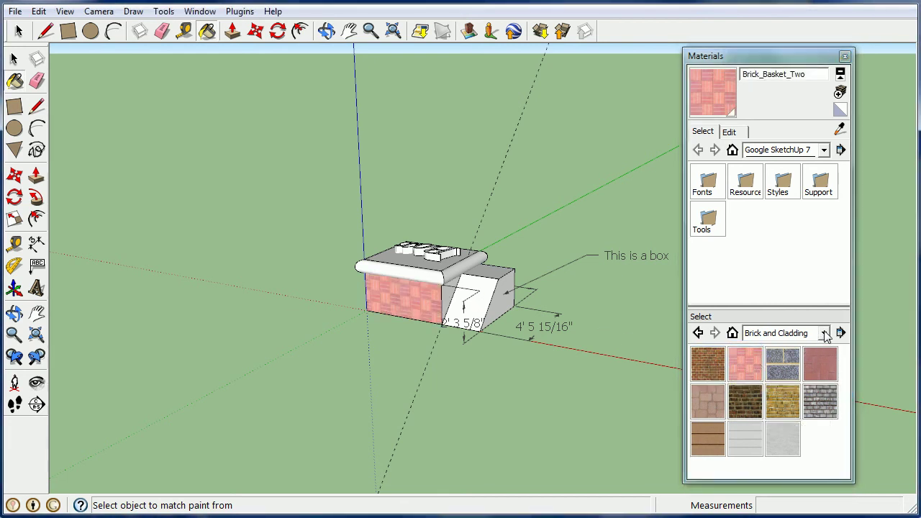
pyautogui.click(824, 333)
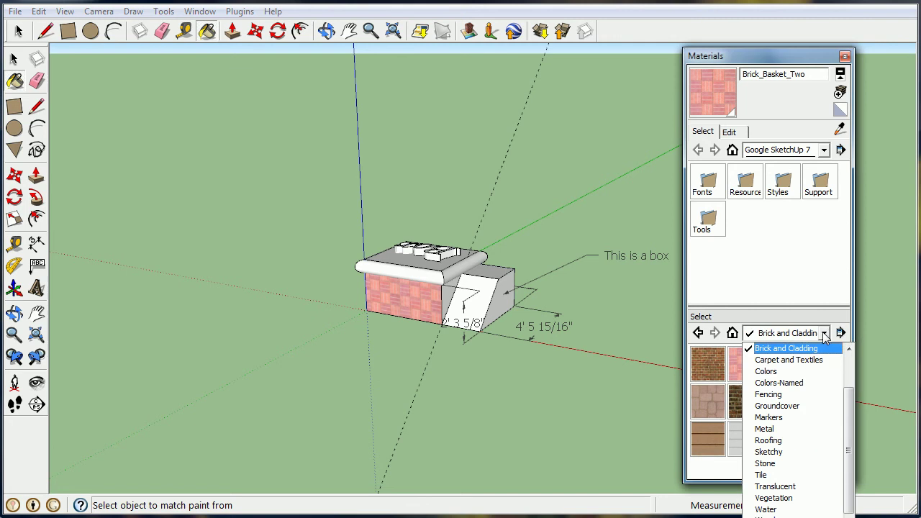
# - Paint the slab top, bullnose edges and each face of the right block Color_H22
pyautogui.click(770, 375)
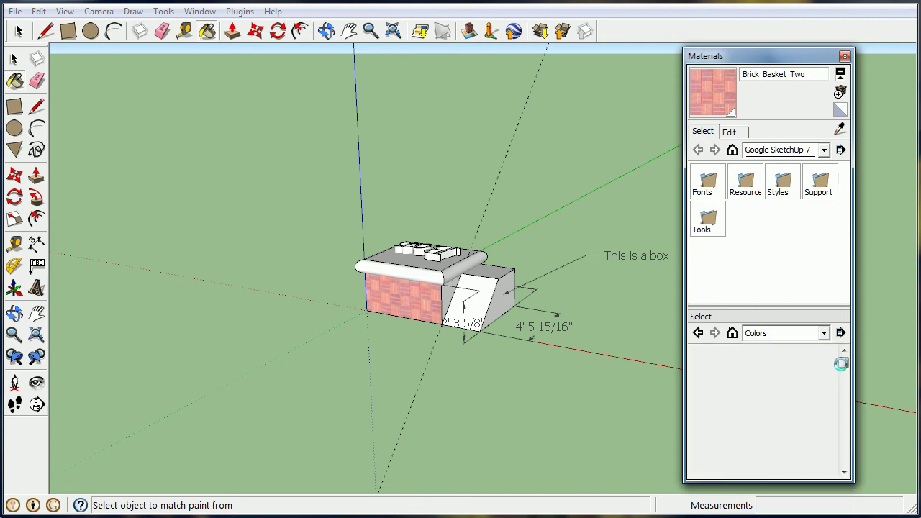
pyautogui.moveTo(844, 366); pyautogui.dragTo(844, 426)
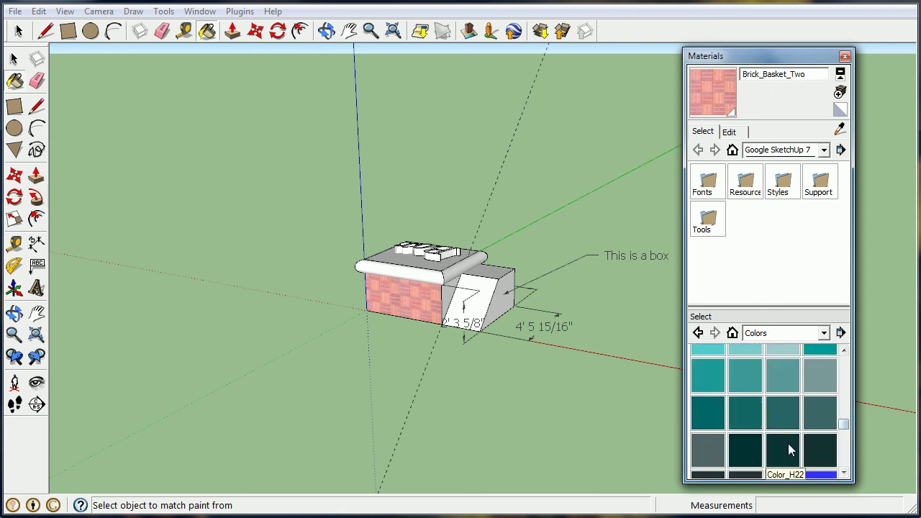
pyautogui.click(783, 450)
pyautogui.click(416, 260)
pyautogui.click(427, 277)
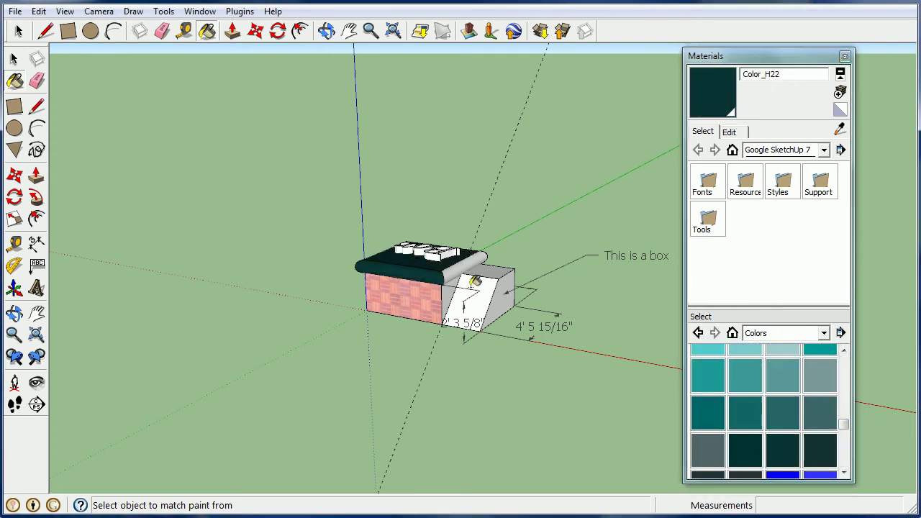
pyautogui.click(491, 272)
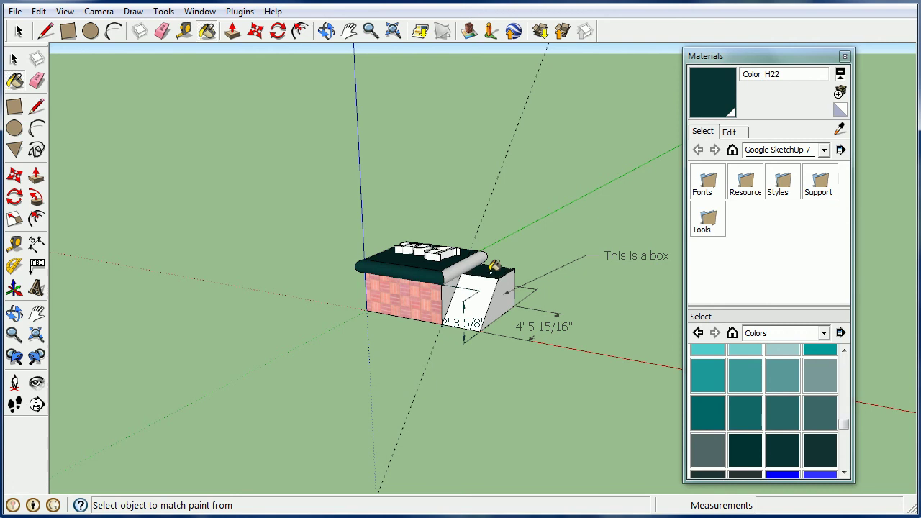
pyautogui.click(471, 263)
pyautogui.click(454, 286)
pyautogui.click(475, 289)
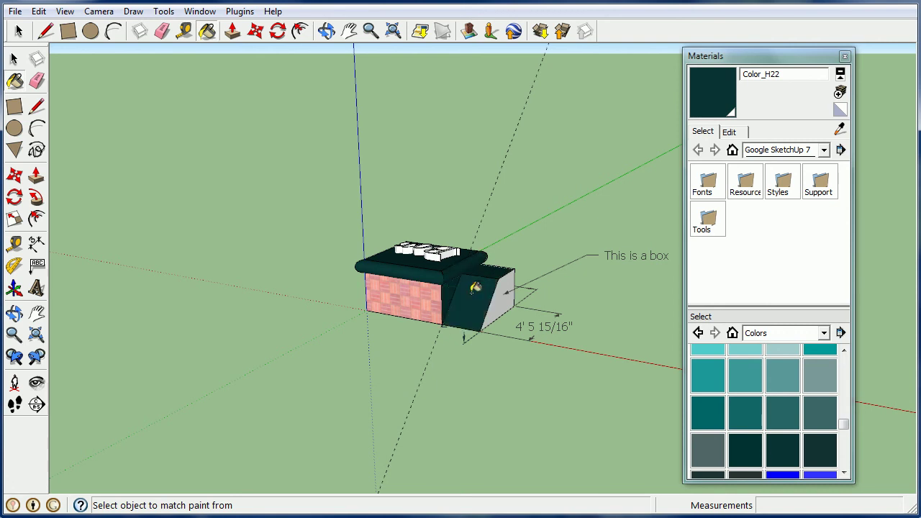
pyautogui.click(498, 291)
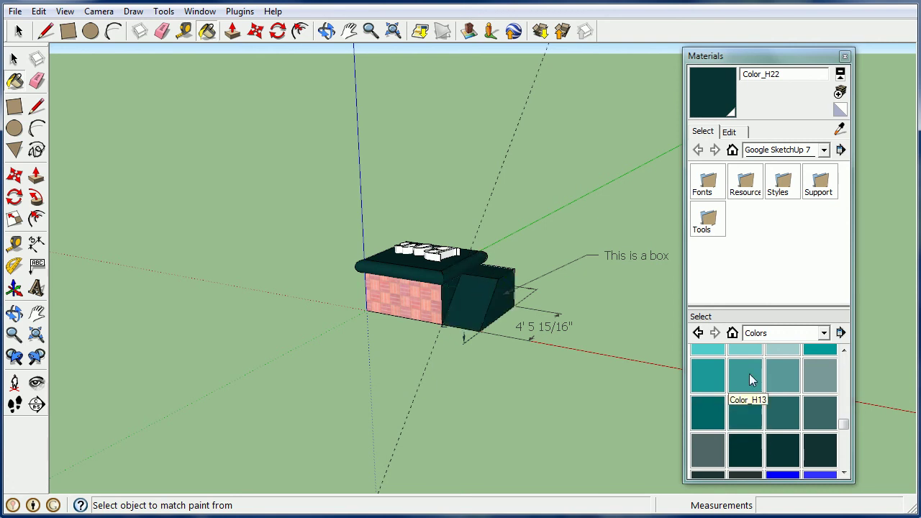
pyautogui.scroll(10, 846, 423)
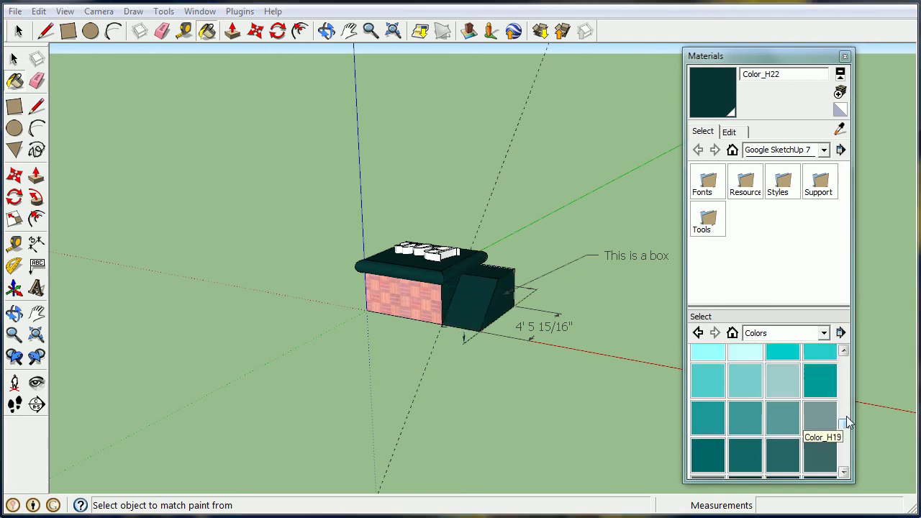
pyautogui.click(824, 333)
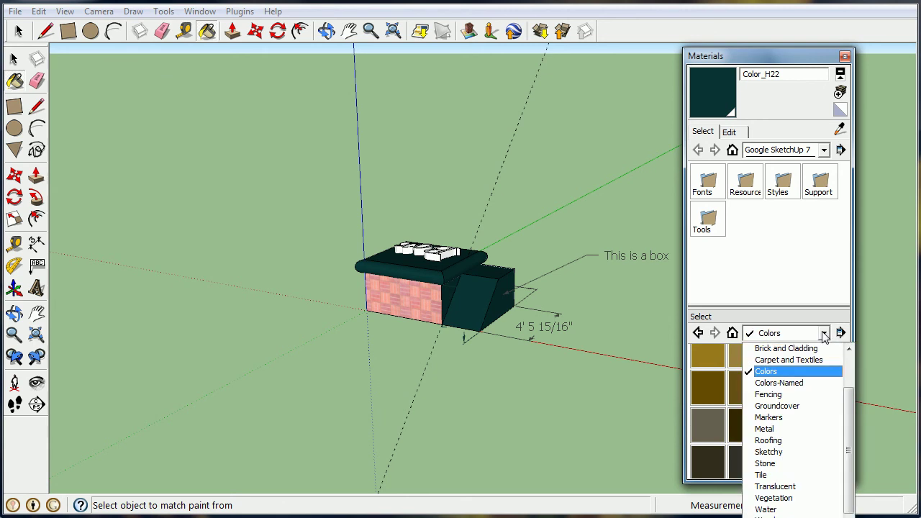
# - Paint the slanted face with the white diamond-plate steel from the Metal collection
pyautogui.click(764, 428)
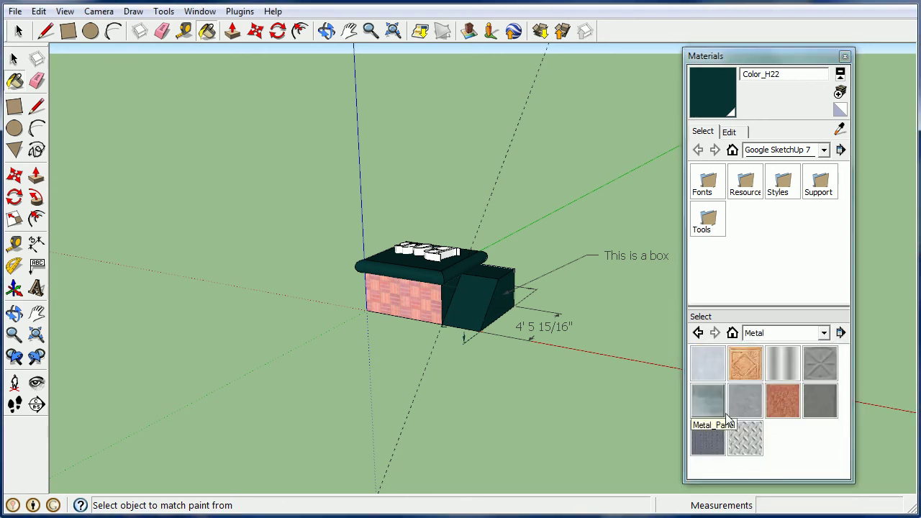
pyautogui.click(745, 437)
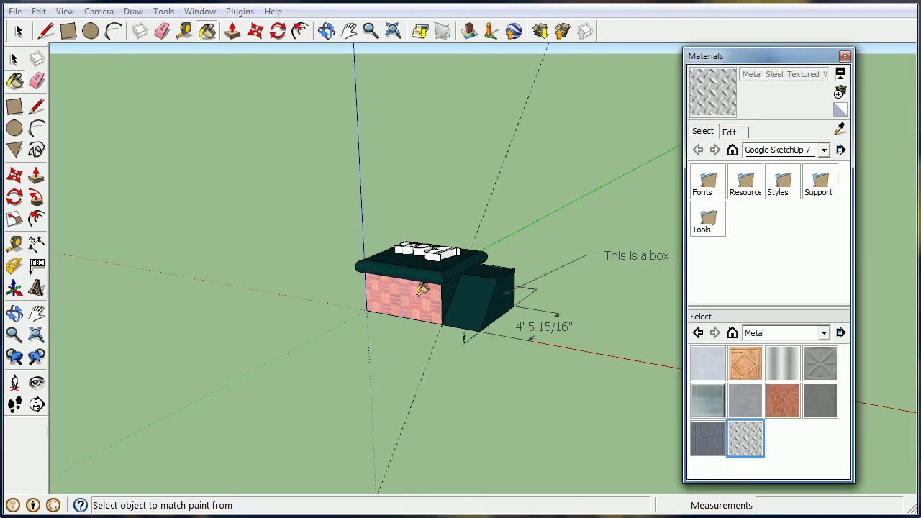
pyautogui.click(484, 293)
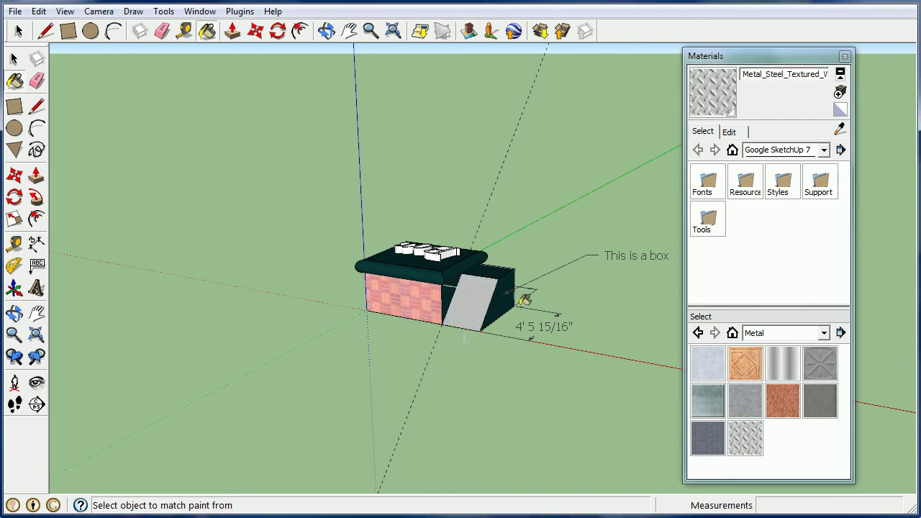
pyautogui.scroll(6, 475, 295)
pyautogui.scroll(3, 479, 295)
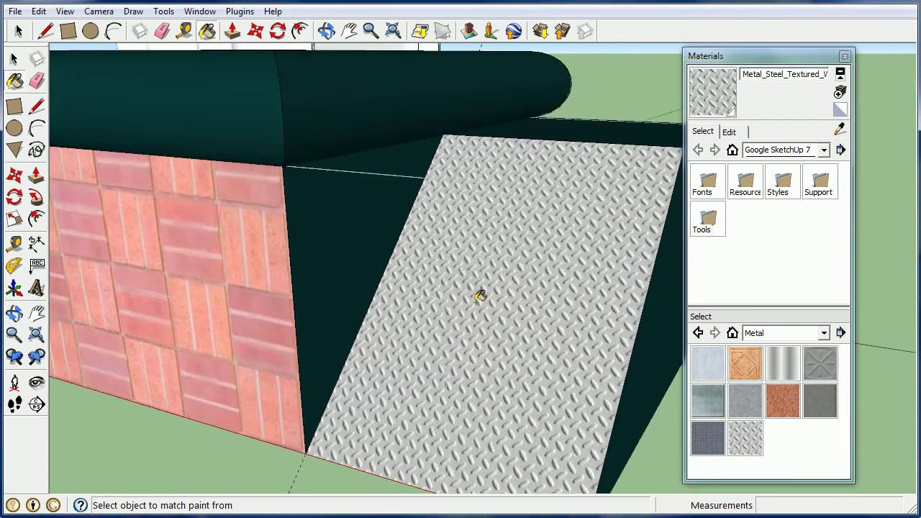
pyautogui.scroll(-1, 497, 300)
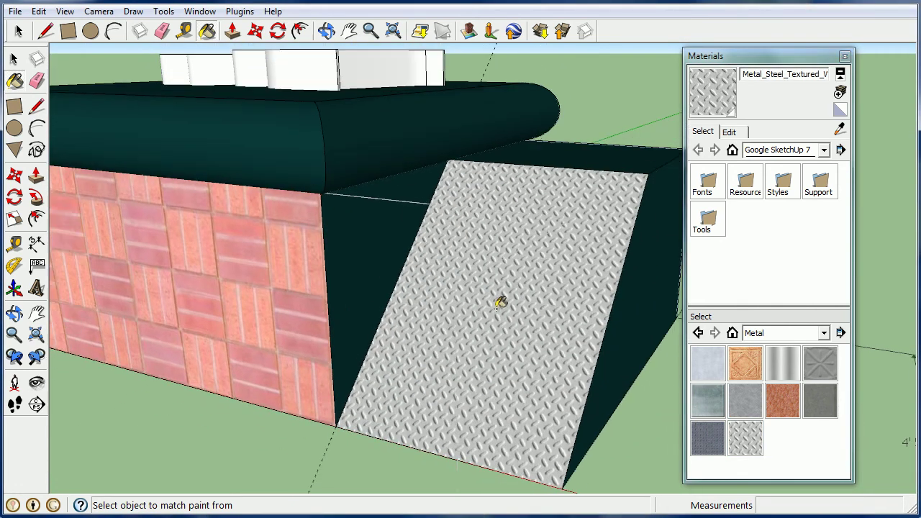
# - Paint the face beside the brick wall with Stone_Flagstone_Ashlar, replacing a trial masonry fill
pyautogui.click(823, 333)
pyautogui.click(764, 463)
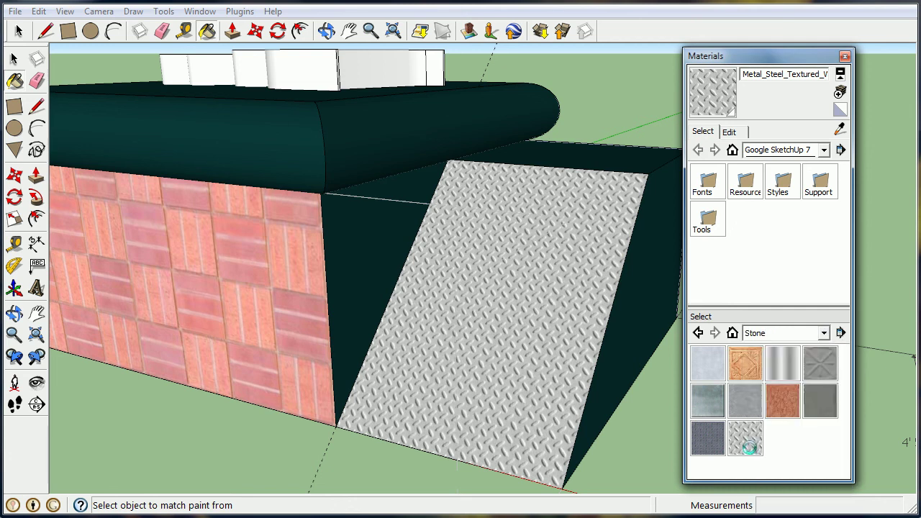
pyautogui.click(384, 242)
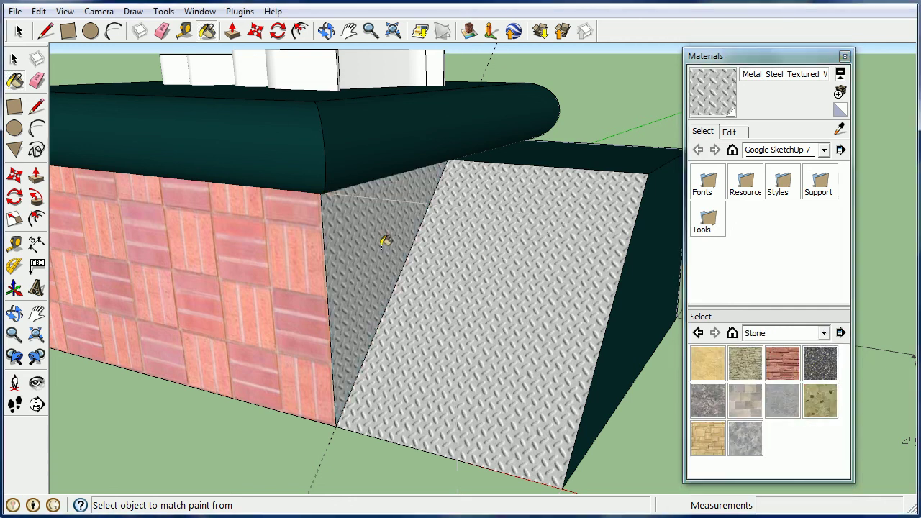
pyautogui.click(746, 400)
pyautogui.click(376, 243)
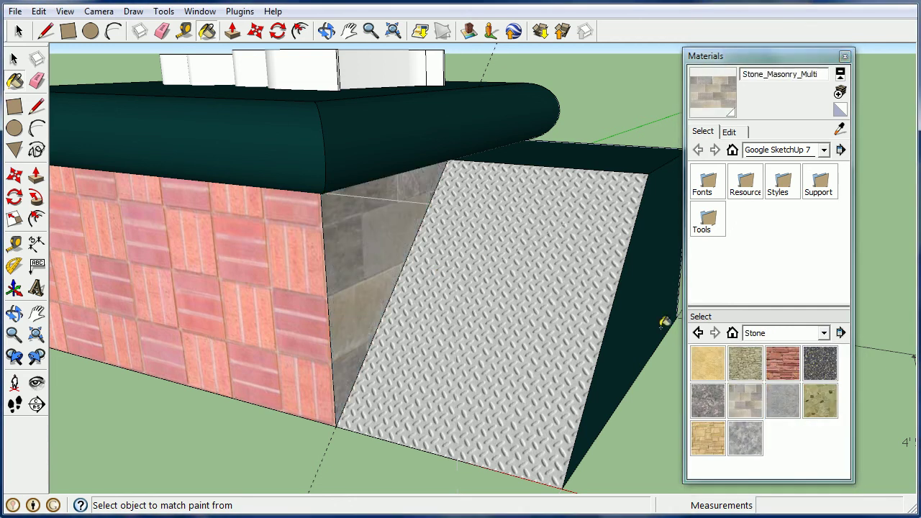
pyautogui.click(782, 363)
pyautogui.click(386, 243)
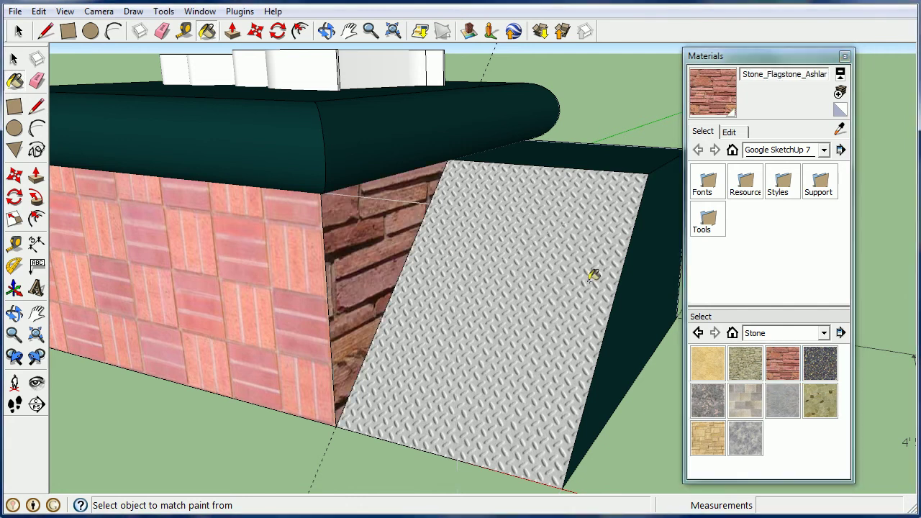
pyautogui.moveTo(592, 273); pyautogui.dragTo(313, 257, button='middle')
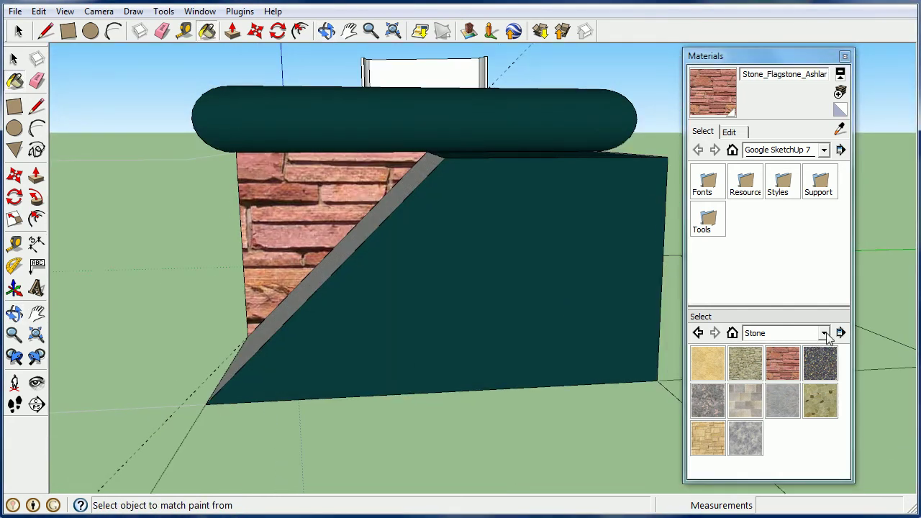
pyautogui.click(824, 334)
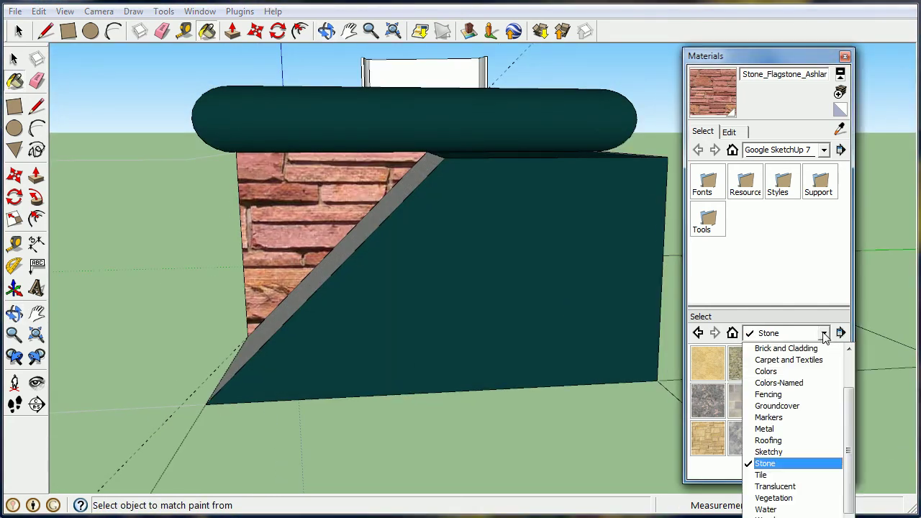
# - Cover the sloped block's side faces with Translucent_Glass_Block after trying other glass swatches
pyautogui.click(774, 487)
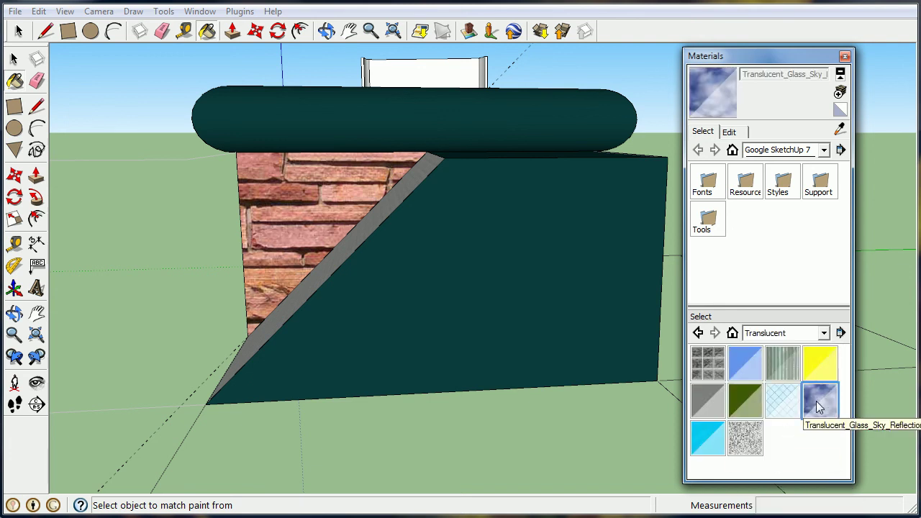
pyautogui.click(526, 274)
pyautogui.moveTo(621, 323)
pyautogui.mouseDown(button='middle')
pyautogui.moveTo(477, 314)
pyautogui.moveTo(477, 331)
pyautogui.moveTo(596, 338)
pyautogui.moveTo(508, 286)
pyautogui.moveTo(563, 309)
pyautogui.mouseUp(button='middle')
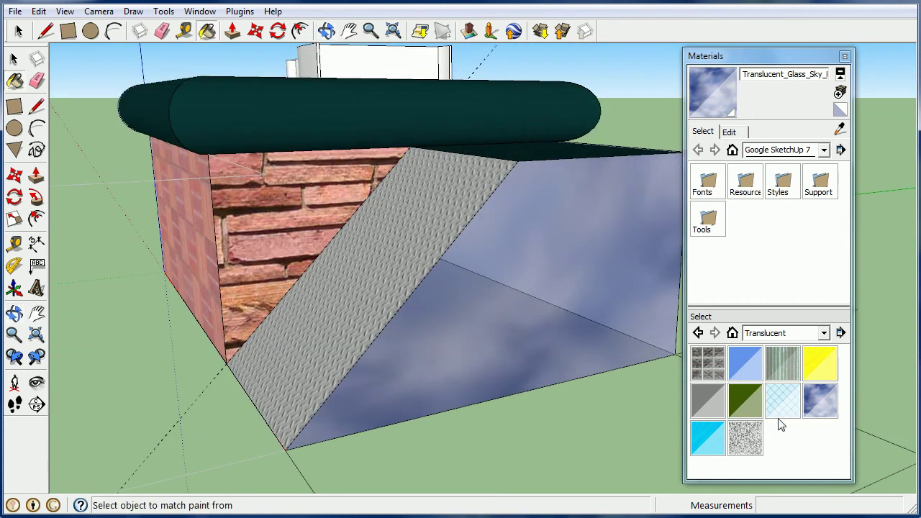
pyautogui.click(782, 400)
pyautogui.click(518, 290)
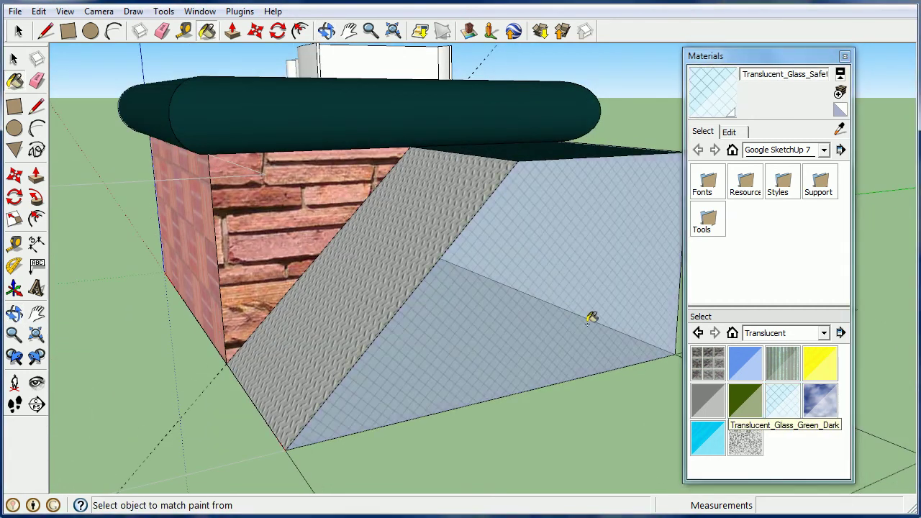
pyautogui.click(708, 363)
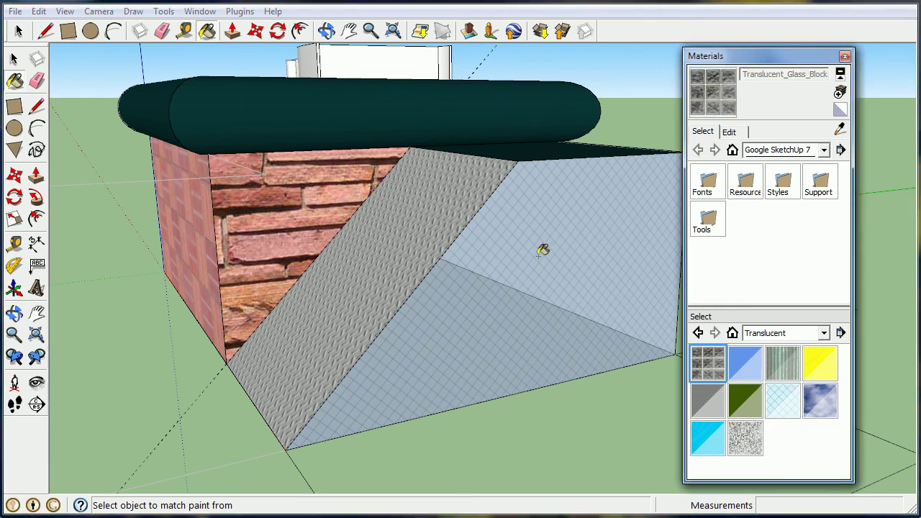
pyautogui.click(543, 250)
# - Close the Materials panel and view the fully textured box from an elevated corner
pyautogui.moveTo(572, 304)
pyautogui.mouseDown(button='middle')
pyautogui.moveTo(489, 267)
pyautogui.moveTo(438, 288)
pyautogui.moveTo(481, 280)
pyautogui.moveTo(421, 277)
pyautogui.moveTo(447, 291)
pyautogui.moveTo(514, 292)
pyautogui.mouseUp(button='middle')
pyautogui.scroll(-2, 575, 231)
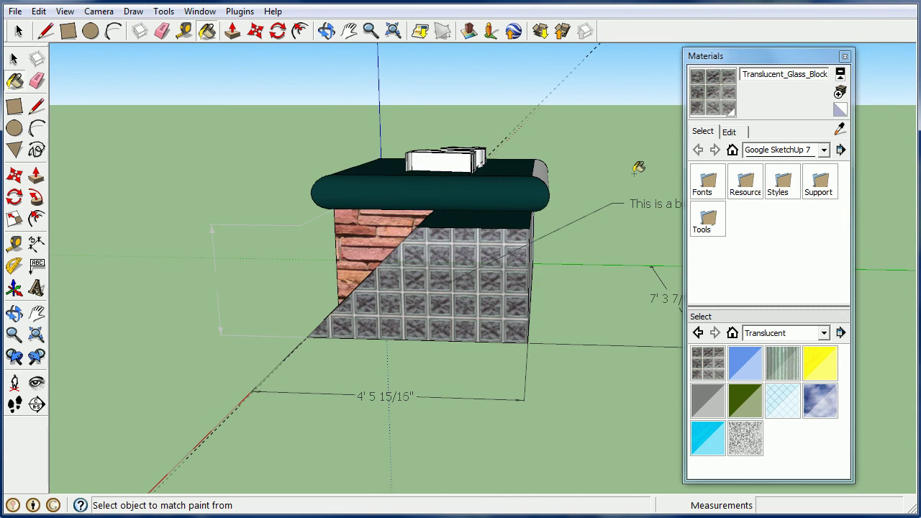
pyautogui.click(846, 57)
pyautogui.moveTo(762, 173); pyautogui.dragTo(610, 308, button='middle')
pyautogui.scroll(5, 607, 232)
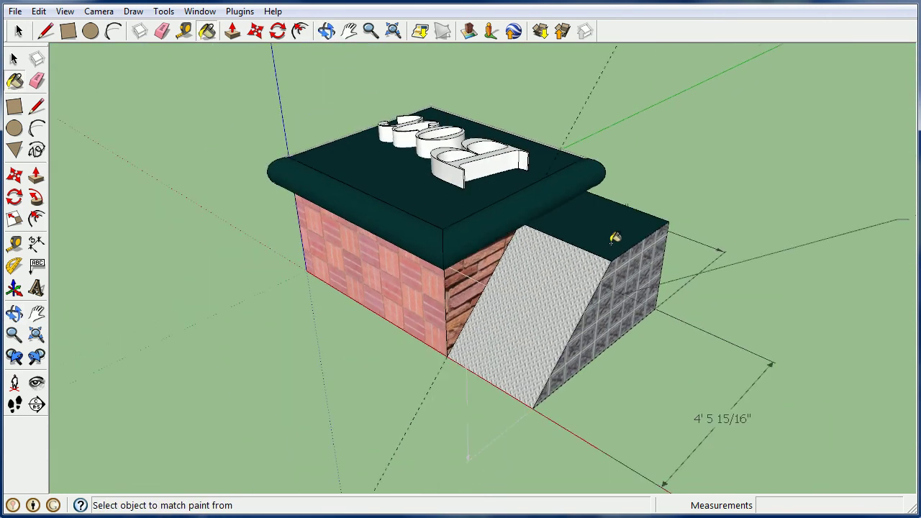
pyautogui.click(14, 59)
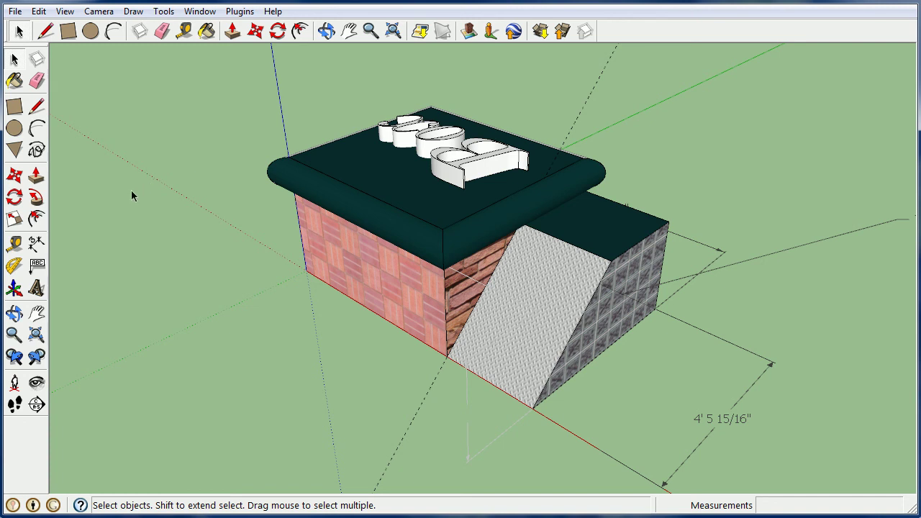
pyautogui.click(36, 150)
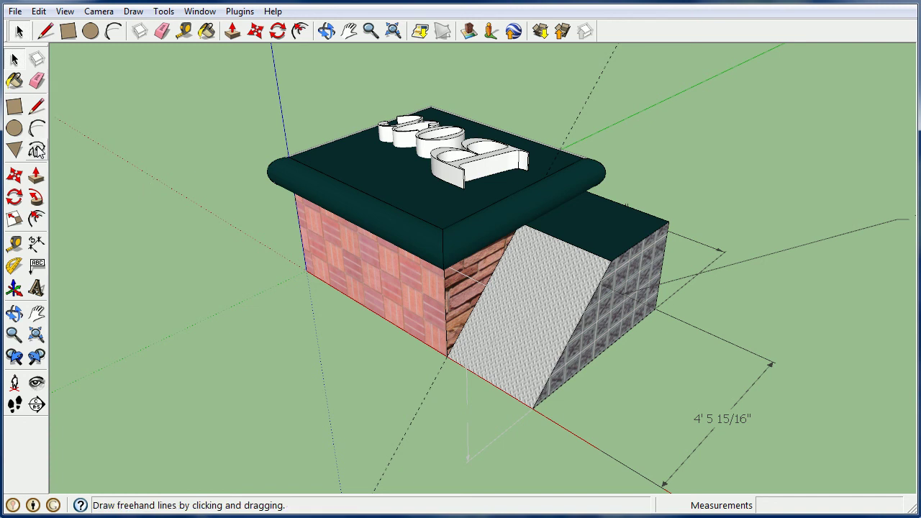
pyautogui.press('space')
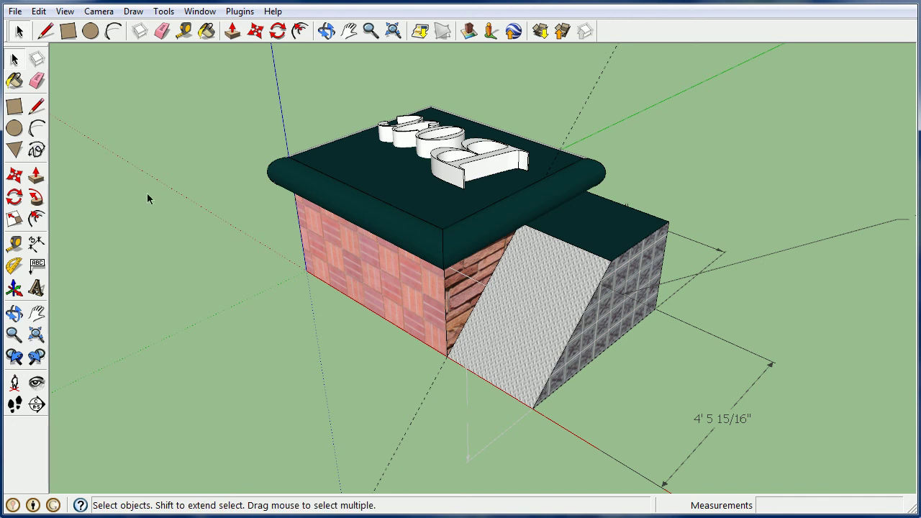